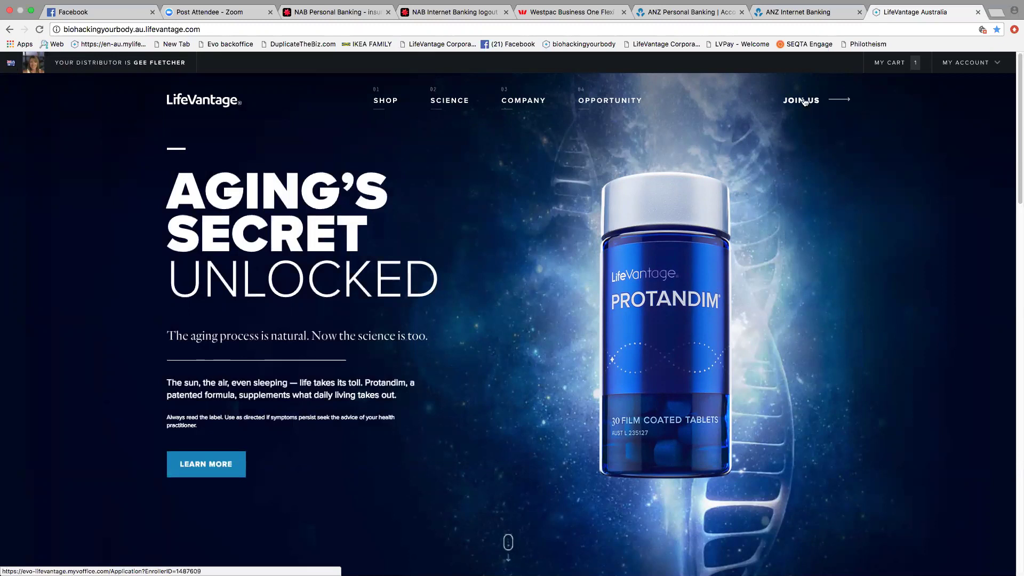
Step: Start a Join Us enrollment with Australia as the shipping country and enroll as a Distributor
click(804, 102)
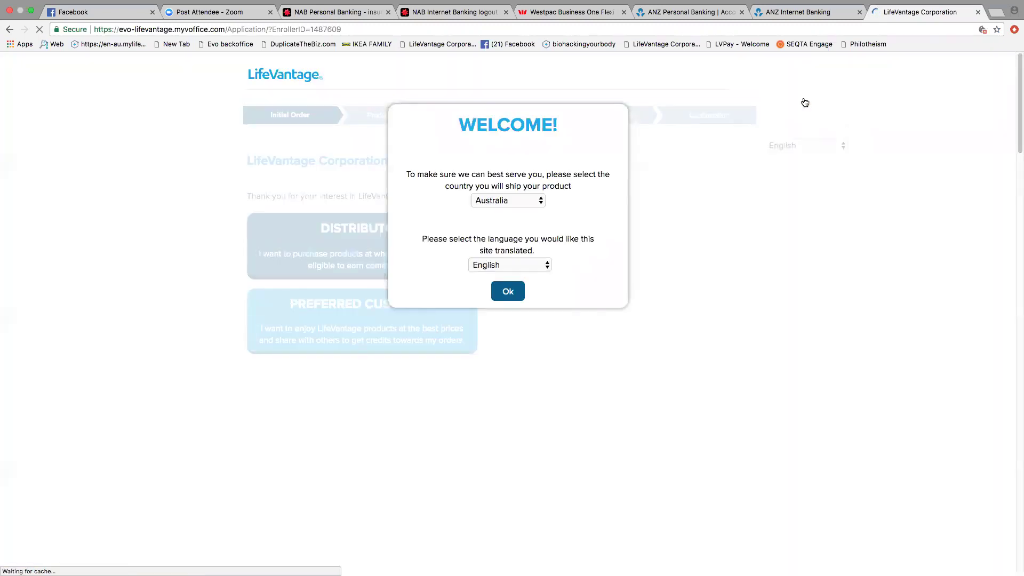
click(542, 201)
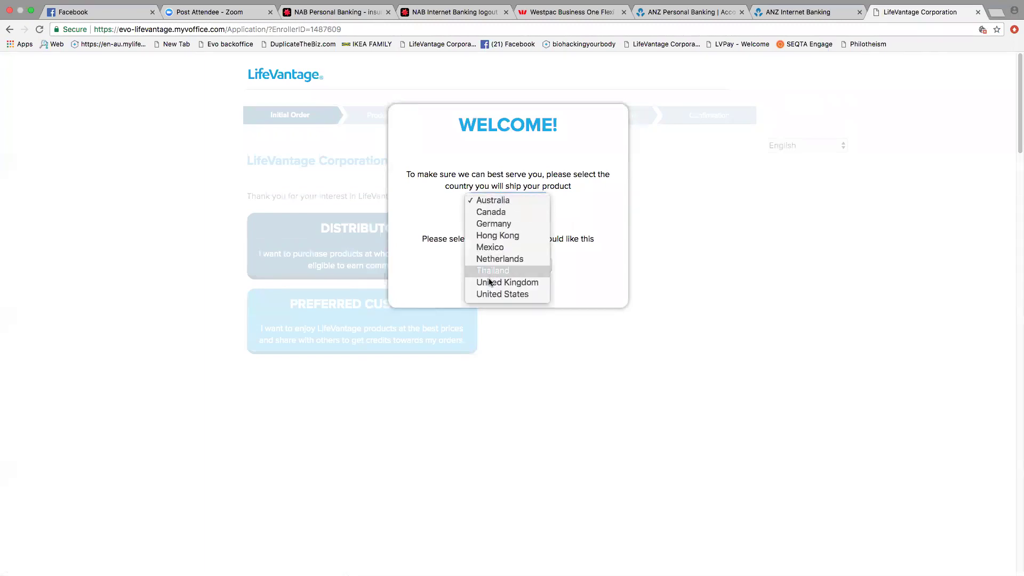
click(490, 203)
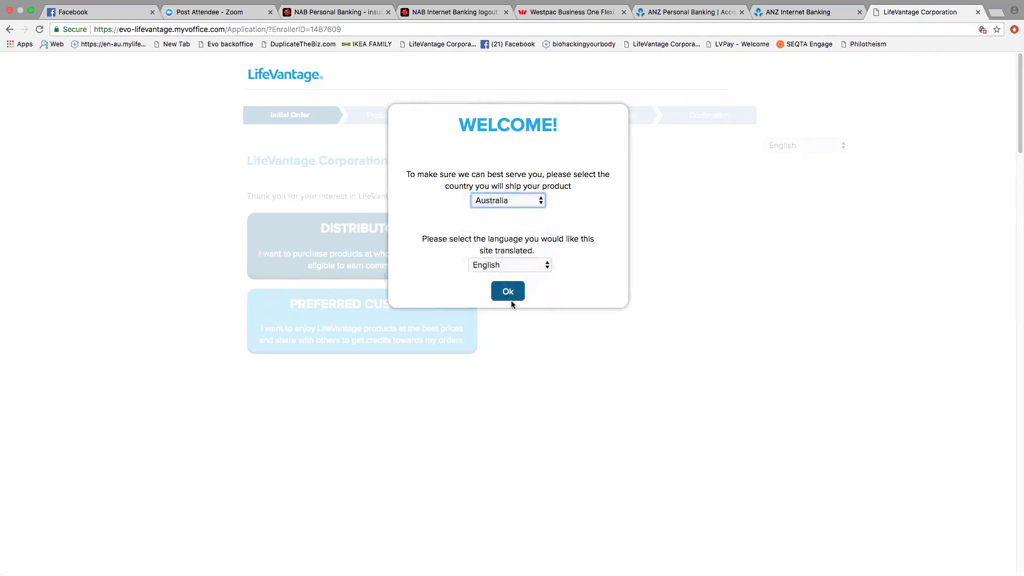
click(510, 296)
click(379, 241)
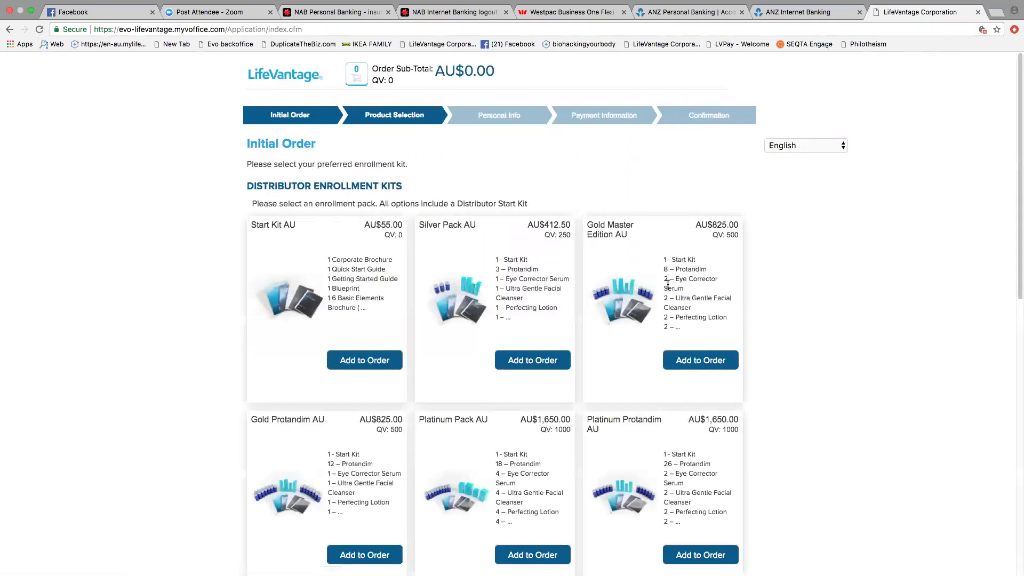
Step: Review the Platinum Protandim AU pack, add it (AU$1,650.00) to the order and continue
scroll(668, 285, down, 2)
scroll(668, 284, down, 2)
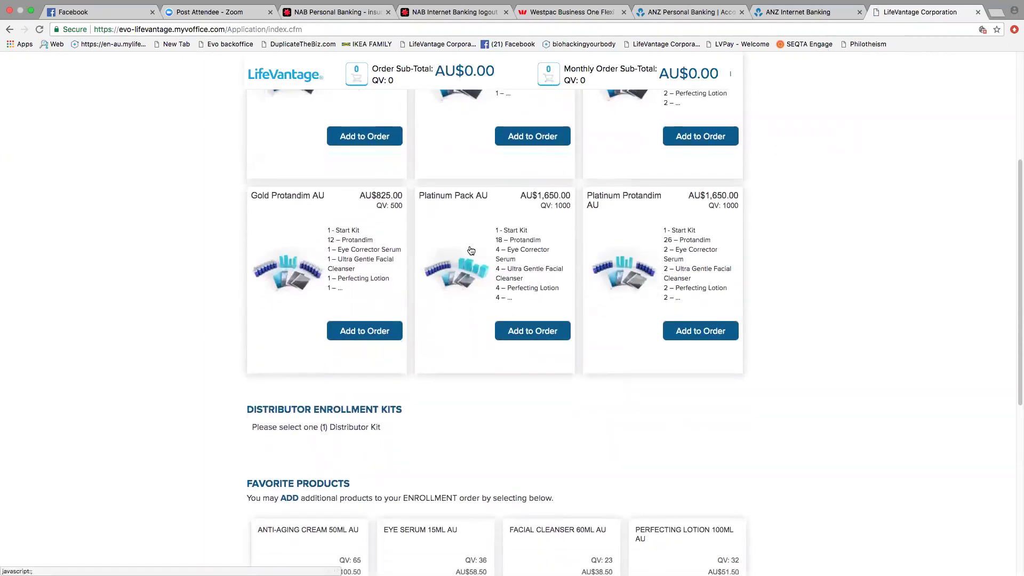
click(630, 243)
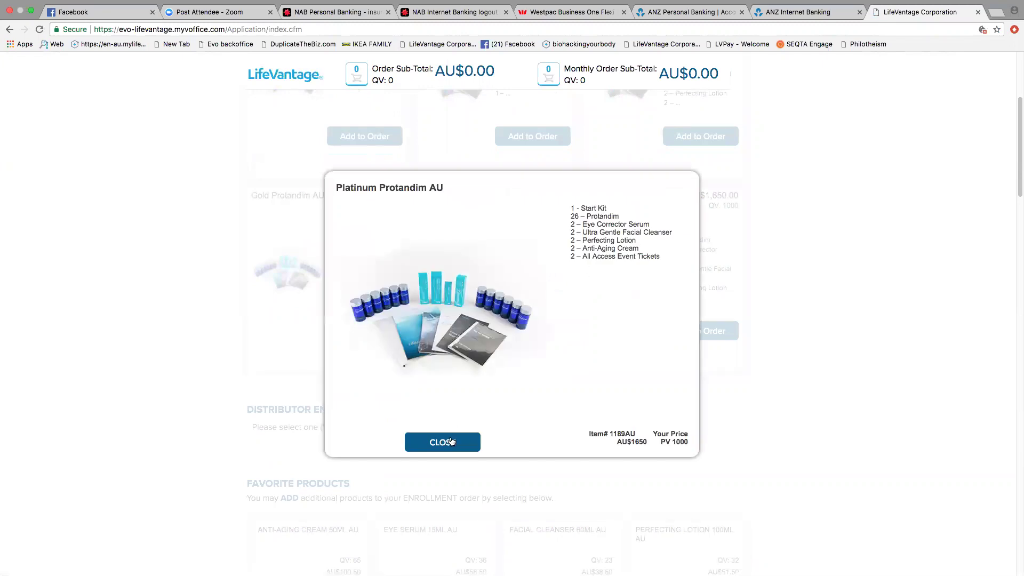
click(454, 445)
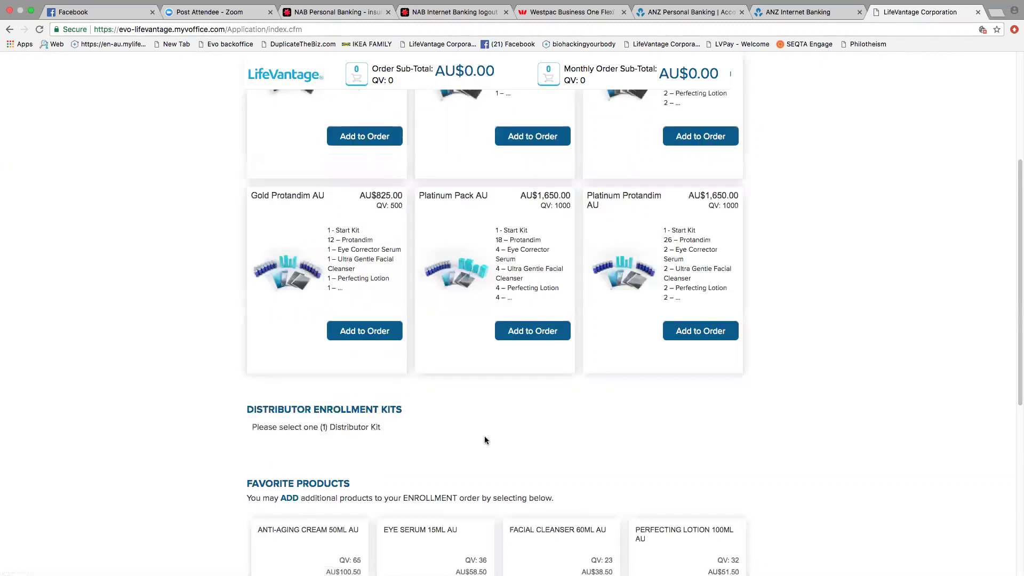
scroll(484, 436, down, 7)
scroll(486, 437, up, 4)
scroll(488, 439, up, 5)
click(714, 455)
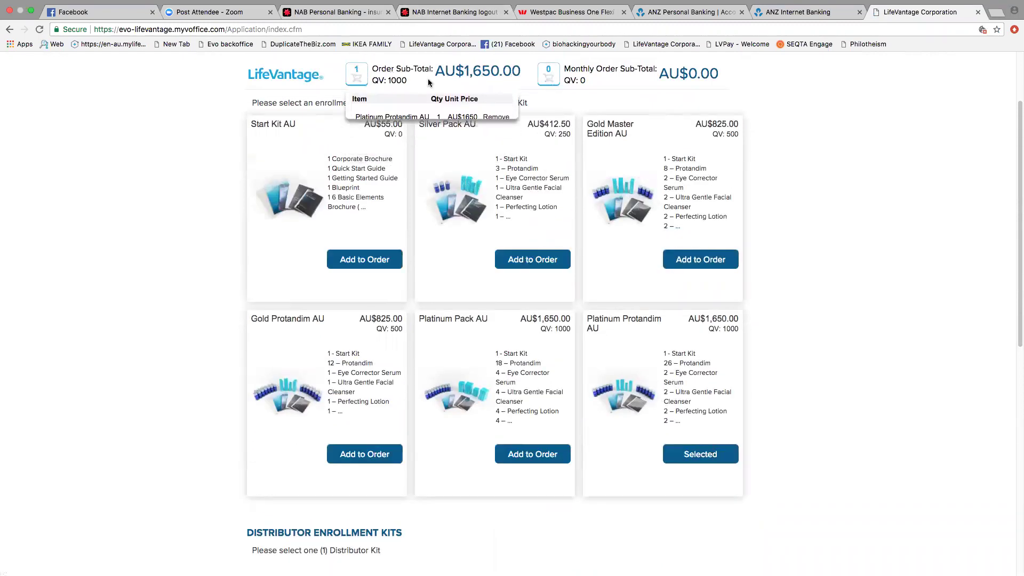
scroll(428, 79, down, 7)
scroll(427, 78, down, 3)
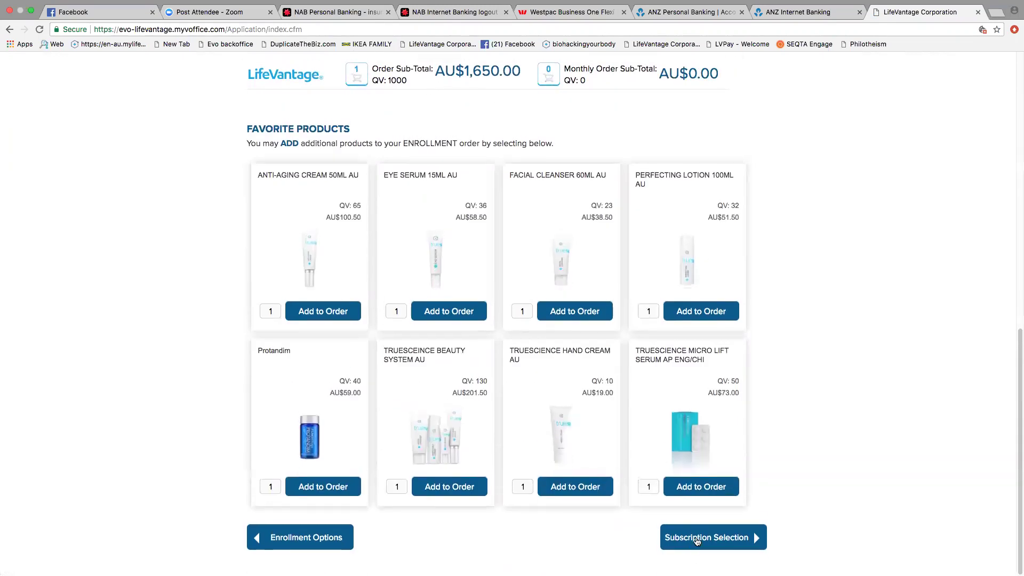
click(698, 541)
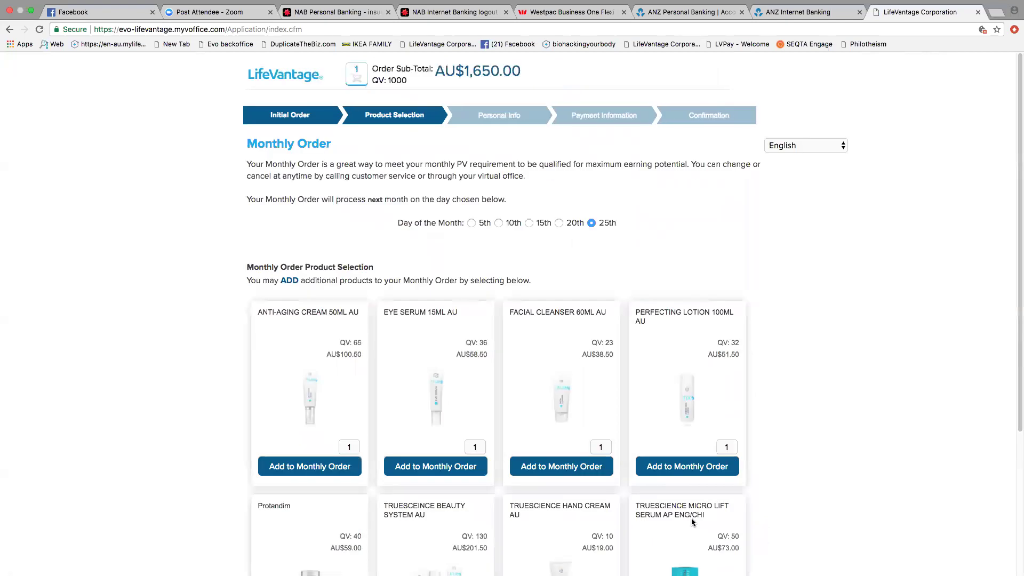
Step: Add Protandim (AU$59.00, QV 40) to the monthly order
scroll(524, 303, down, 2)
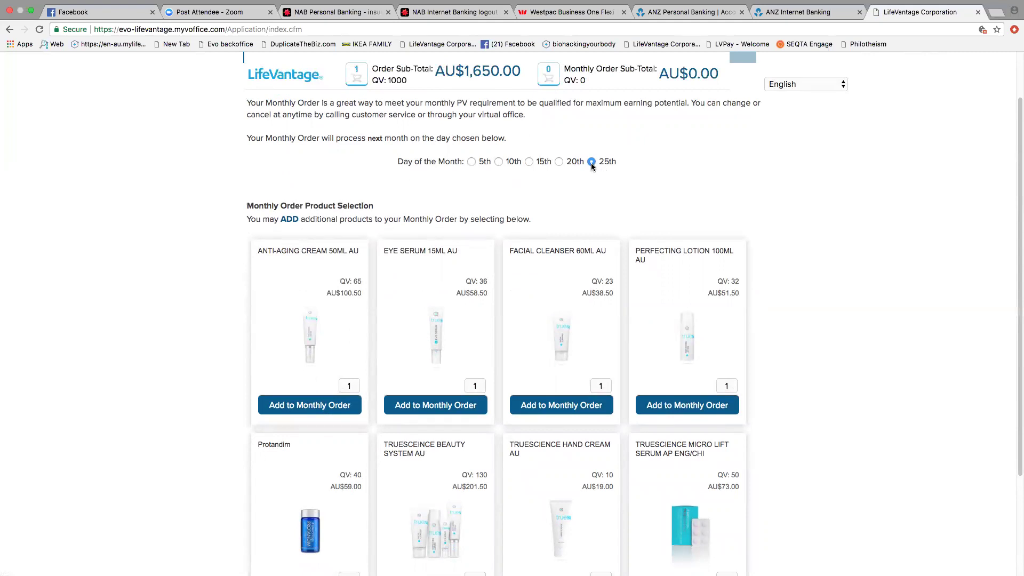
scroll(591, 164, down, 3)
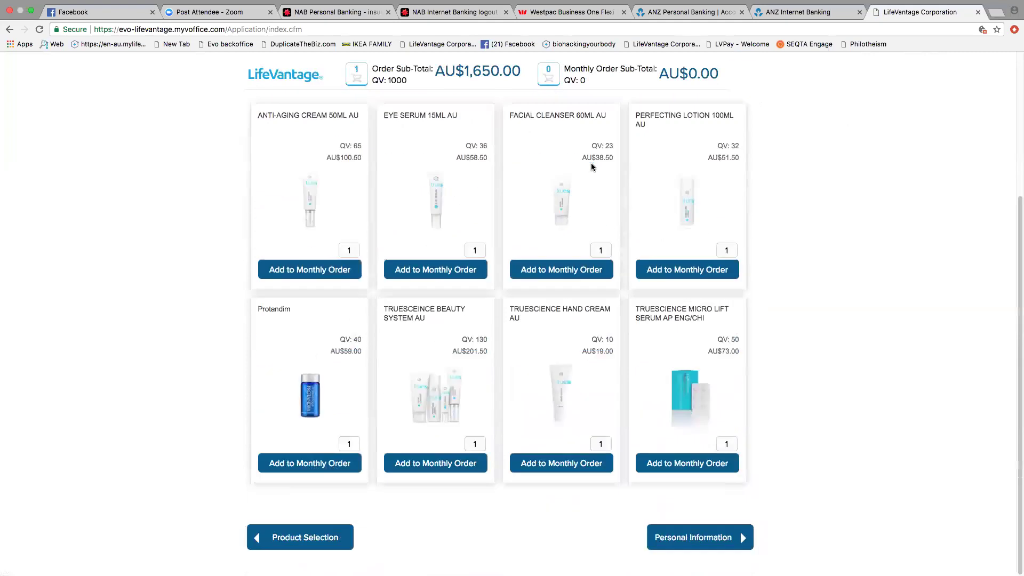
scroll(590, 164, up, 2)
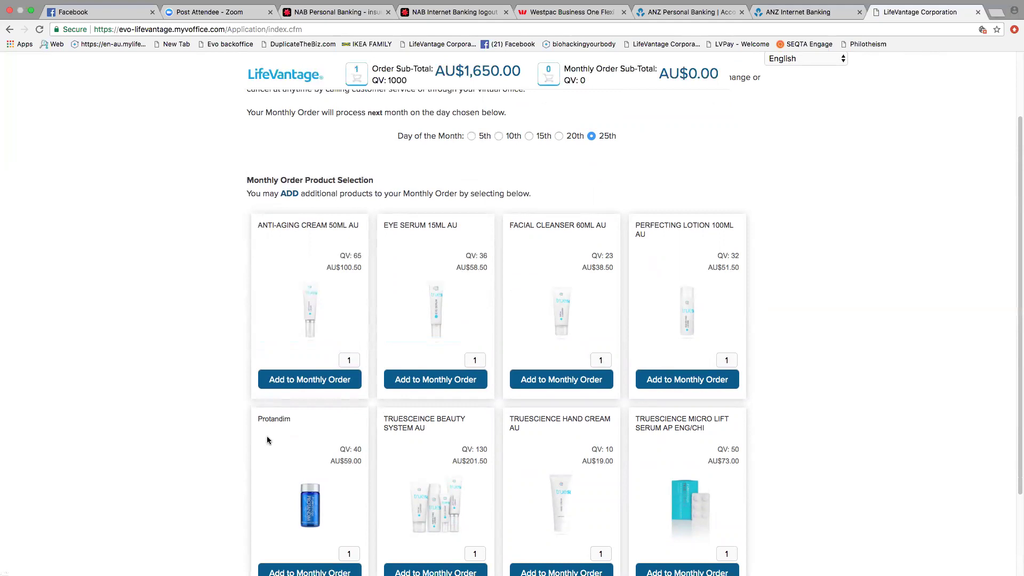
scroll(266, 436, down, 3)
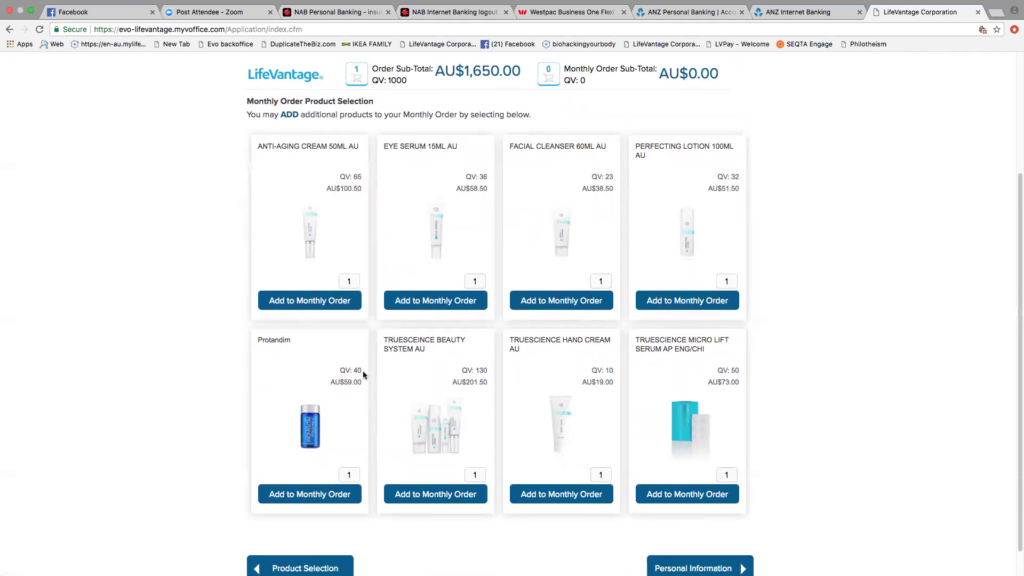
click(308, 497)
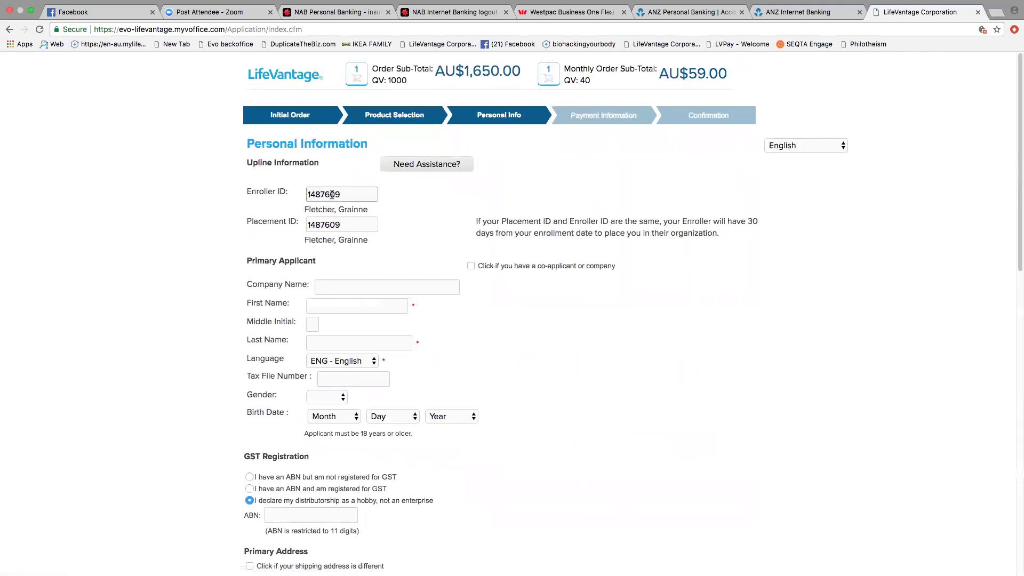
Step: Enter the applicant's first and last name on the Personal Information form
double_click(351, 196)
click(323, 209)
click(353, 305)
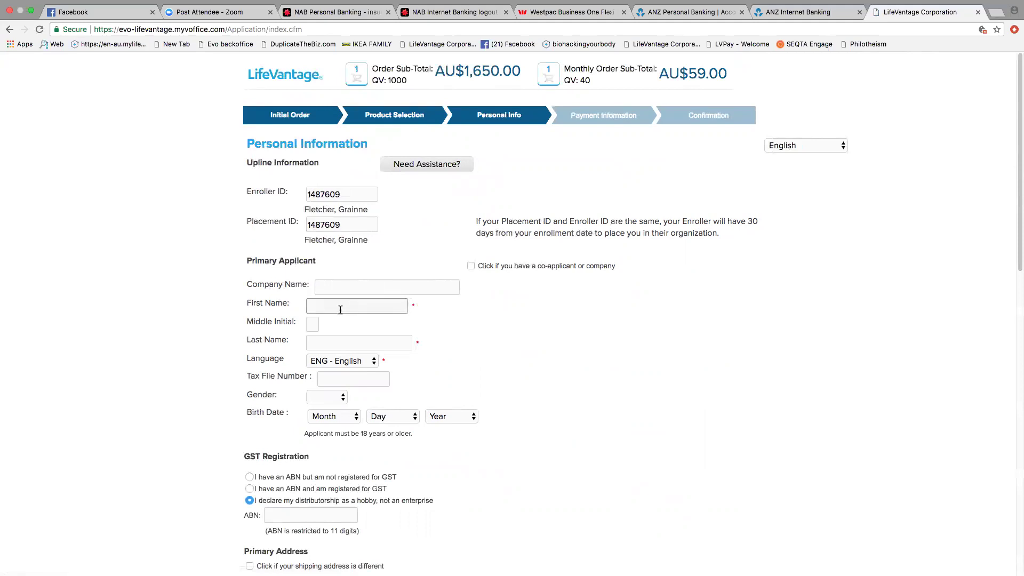
key(Tab)
key(Tab)
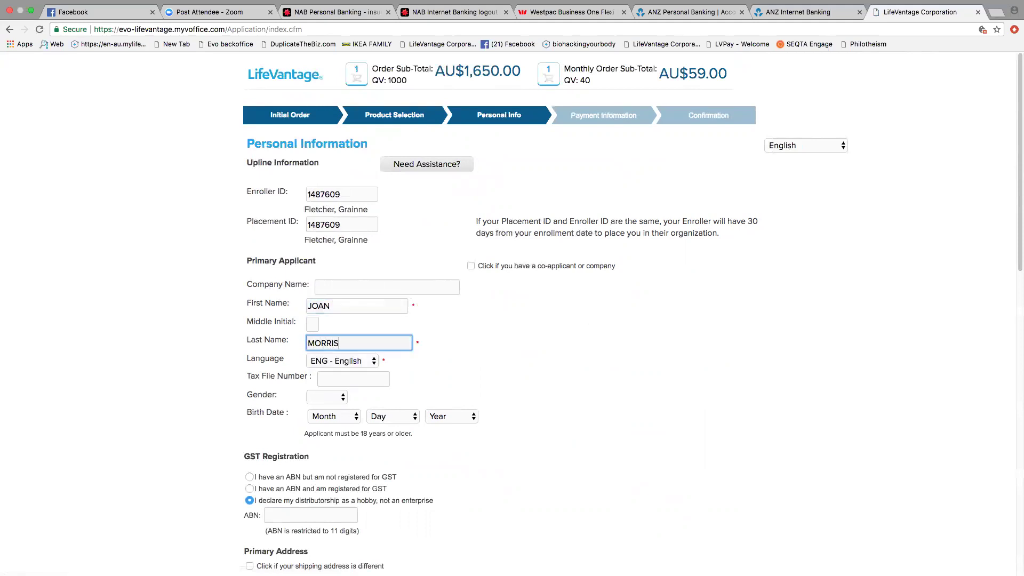
click(340, 398)
click(333, 417)
click(336, 419)
click(323, 521)
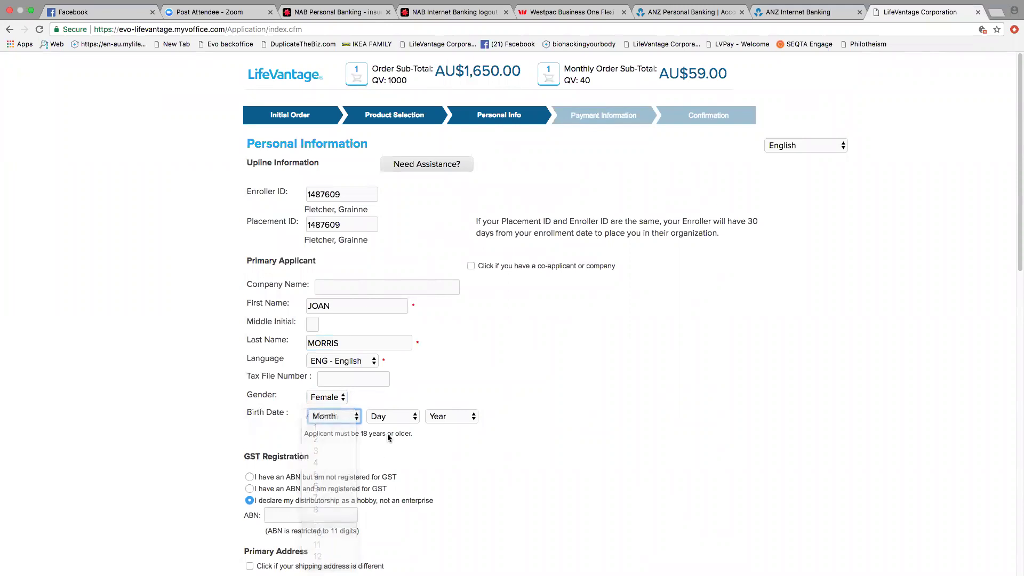
click(391, 416)
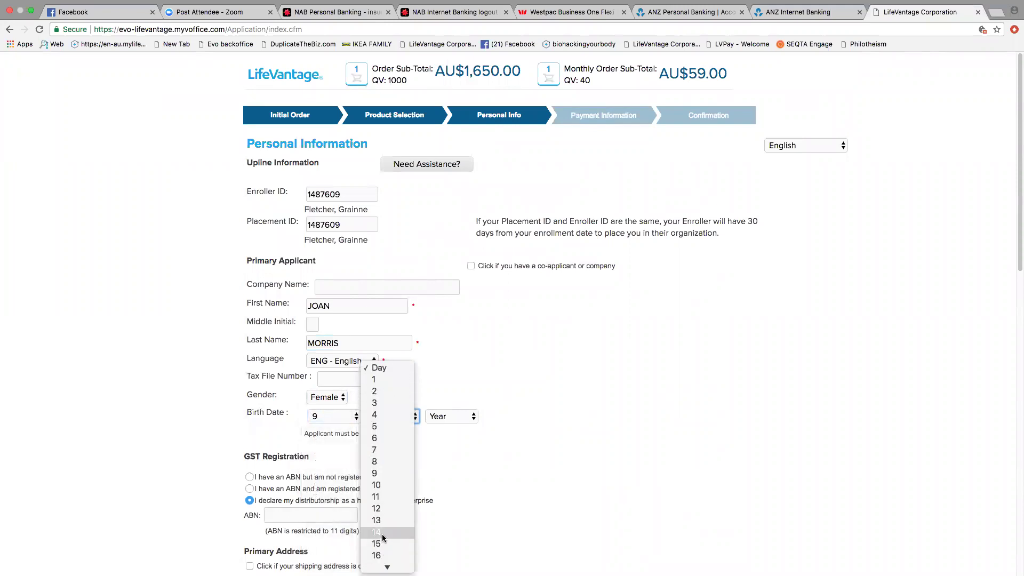
click(412, 531)
click(446, 415)
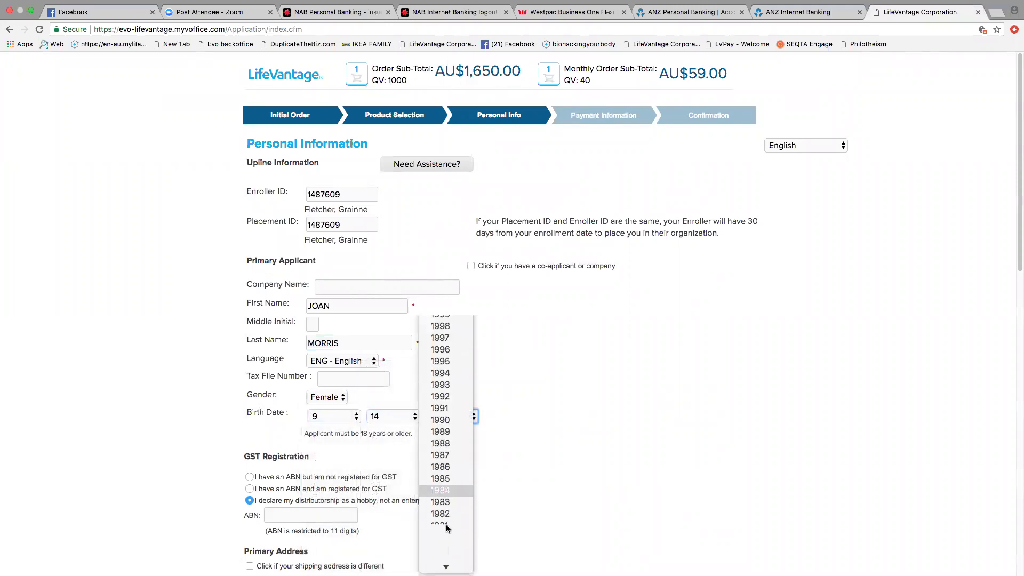
click(441, 524)
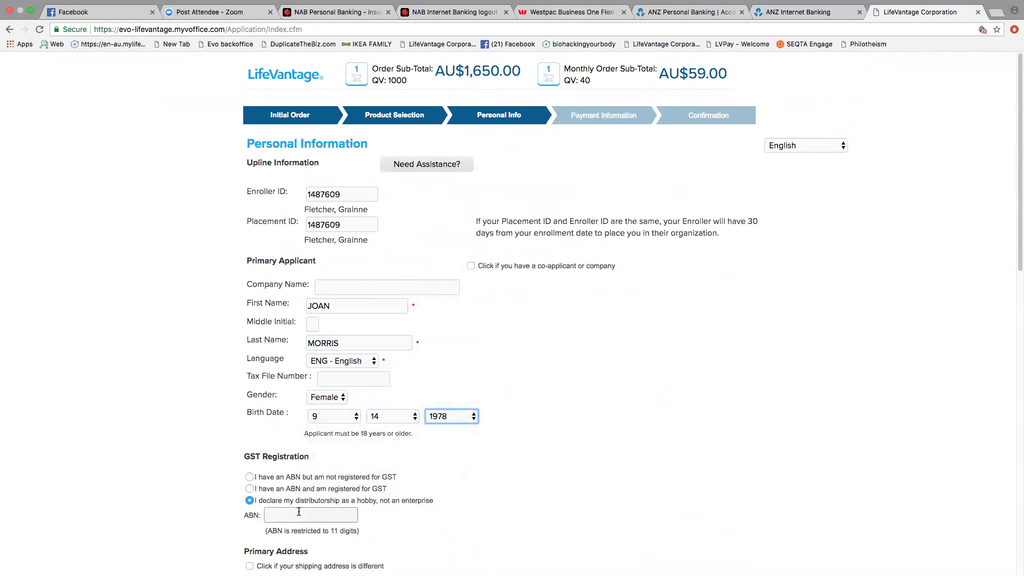
scroll(312, 504, down, 3)
scroll(313, 503, down, 8)
click(317, 339)
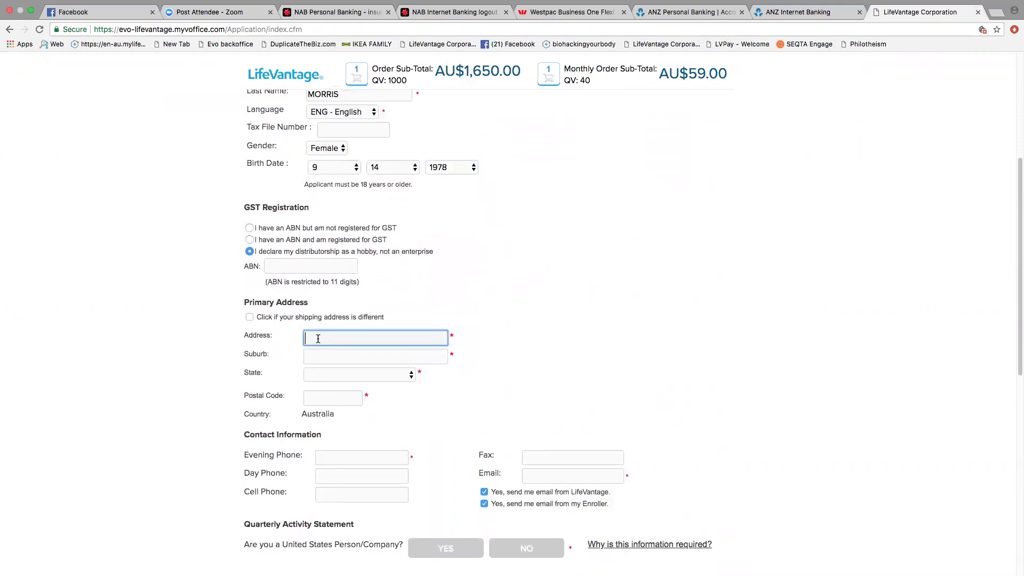
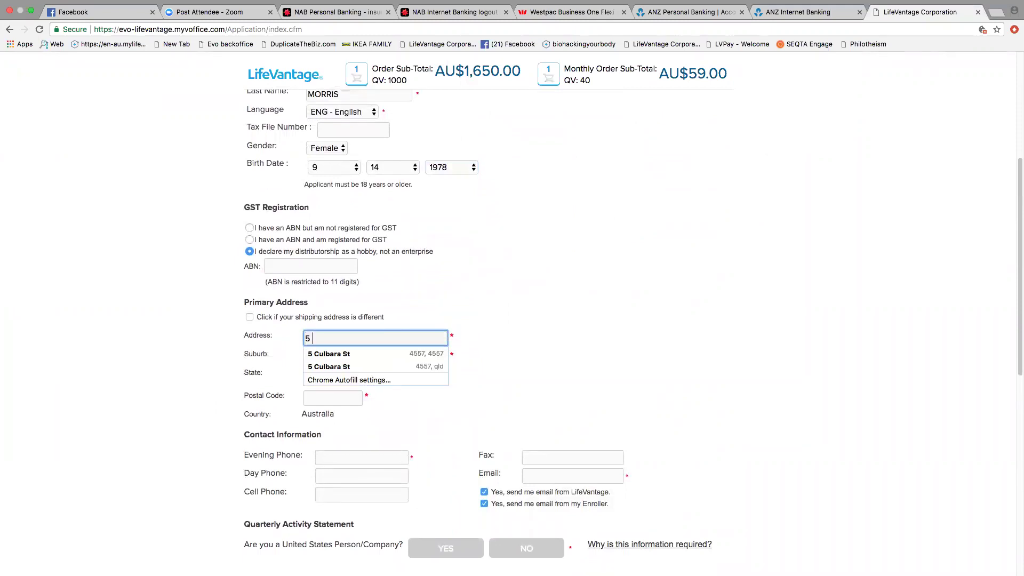
Step: Fill in the applicant's street address, suburb, state Queensland and postcode
key(Tab)
text(TOWN)
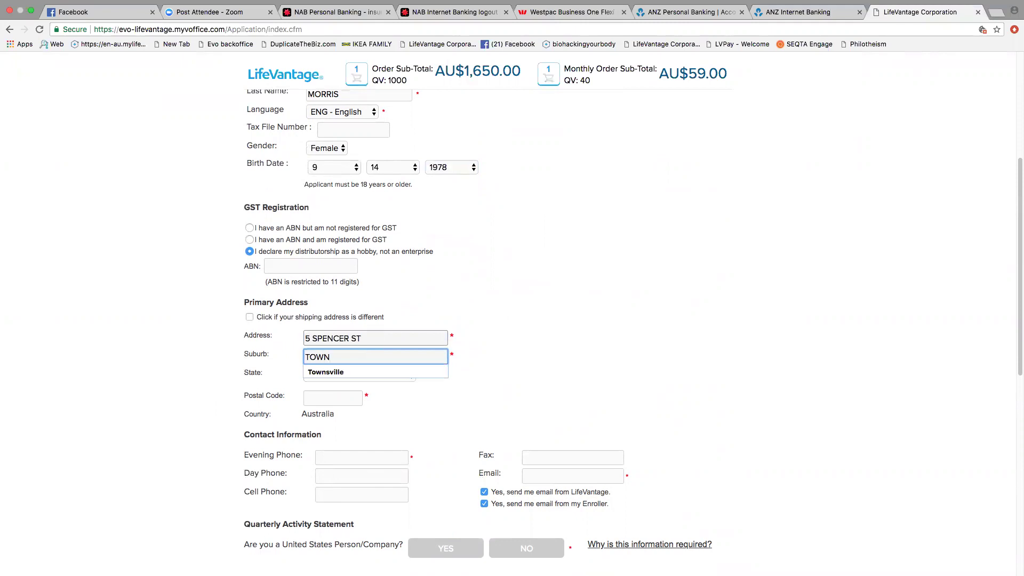
click(323, 371)
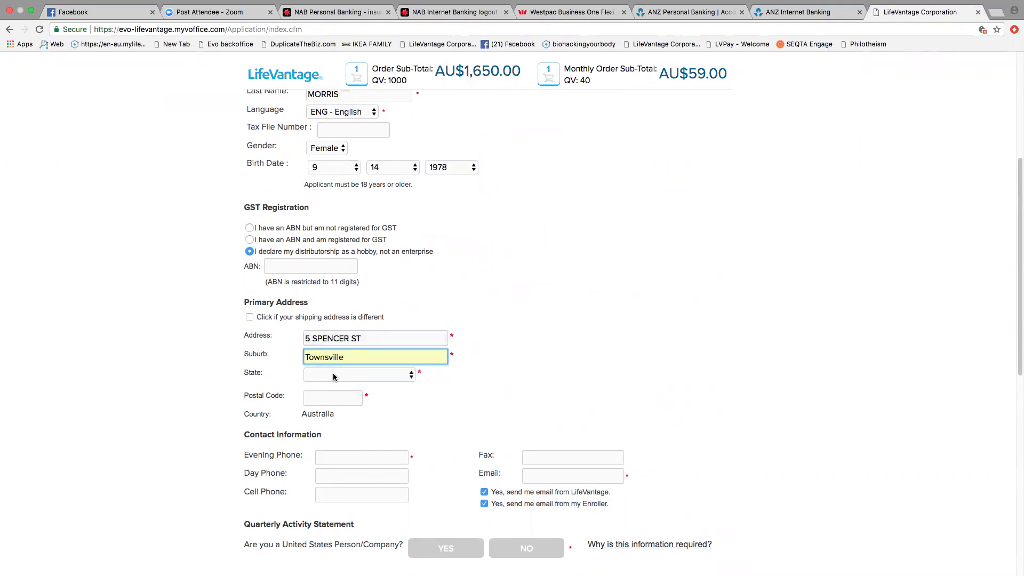
click(333, 376)
click(330, 419)
click(327, 401)
text(4560)
Step: Enter the applicant's evening phone and saved e-mail address, and answer No to US person
key(Tab)
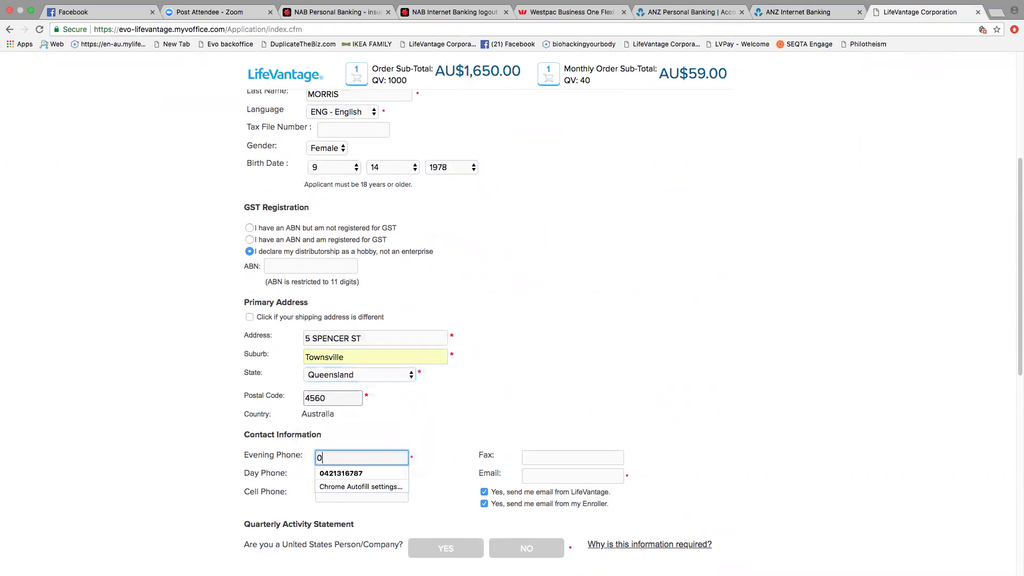
key(Tab)
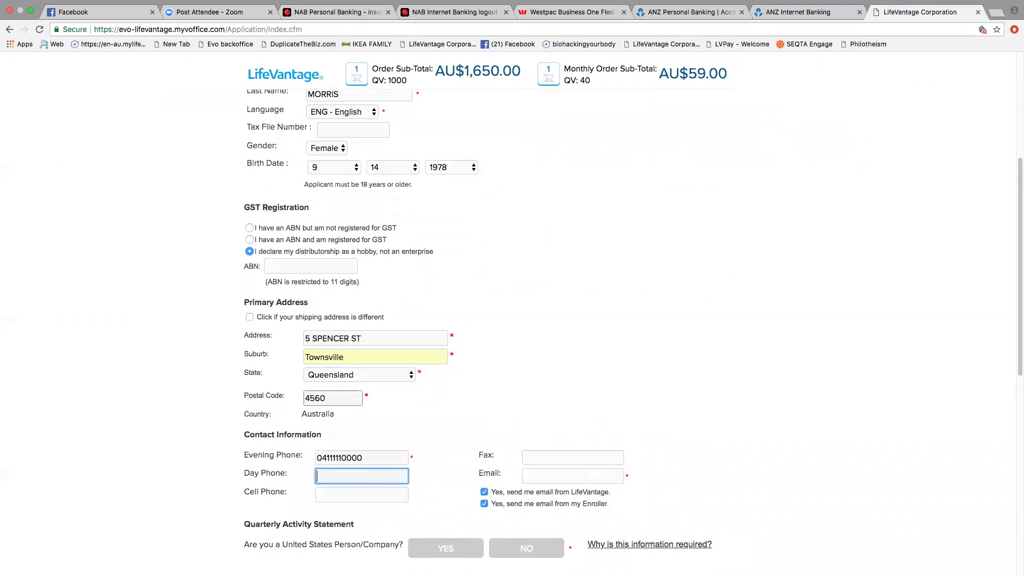
click(552, 478)
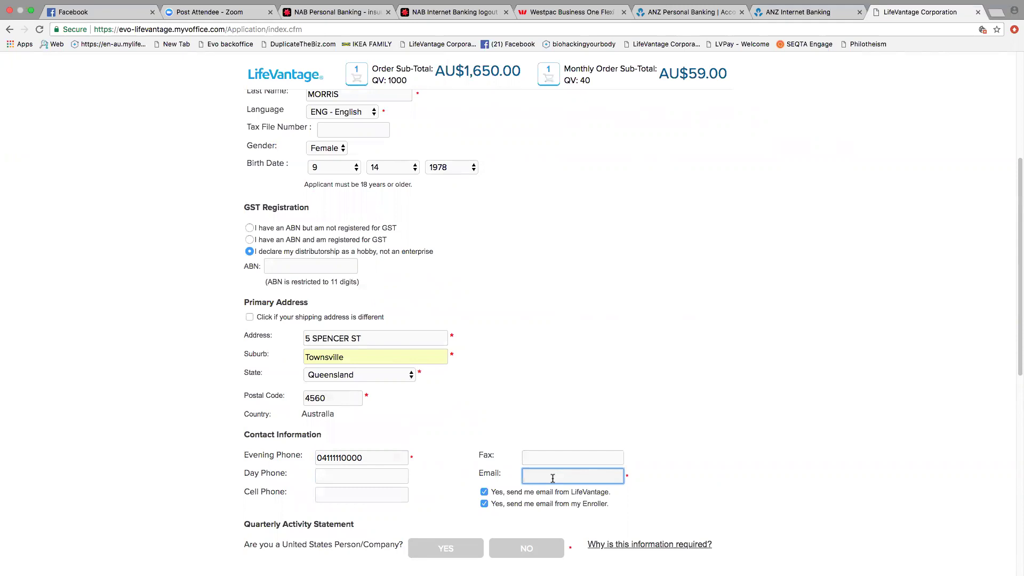
text(JO)
scroll(544, 486, up, 1)
text(A)
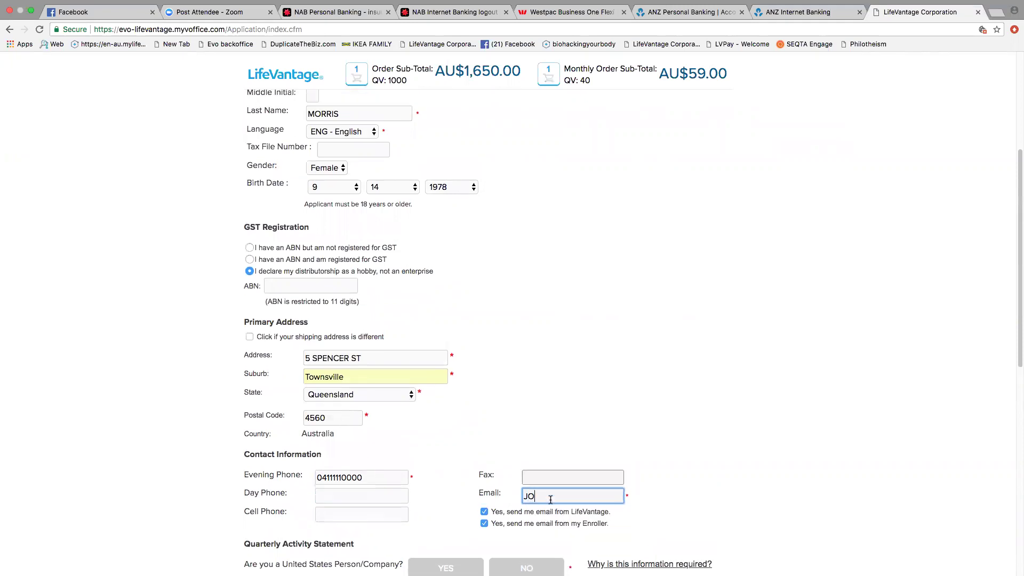
click(544, 507)
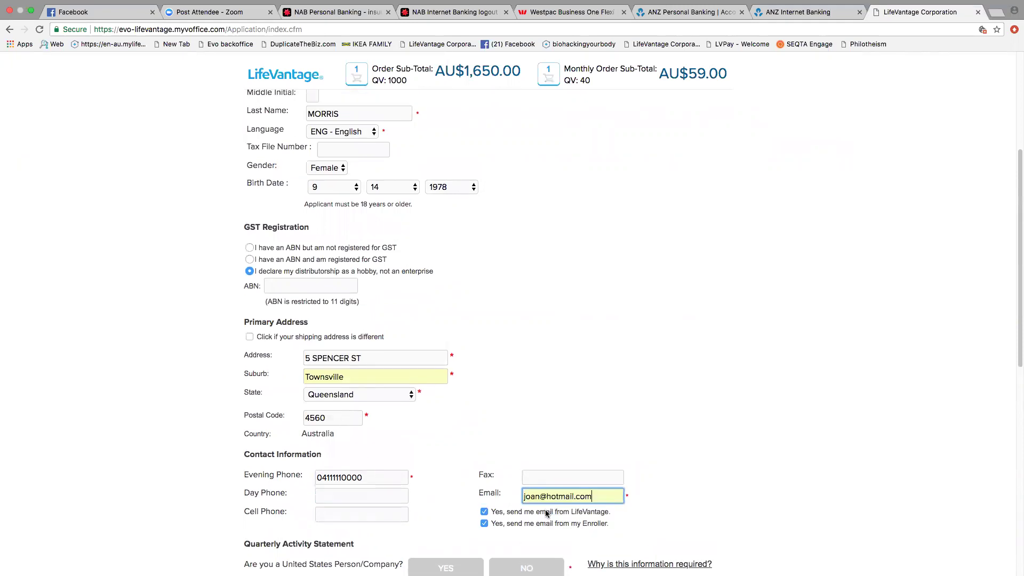
scroll(544, 510, down, 5)
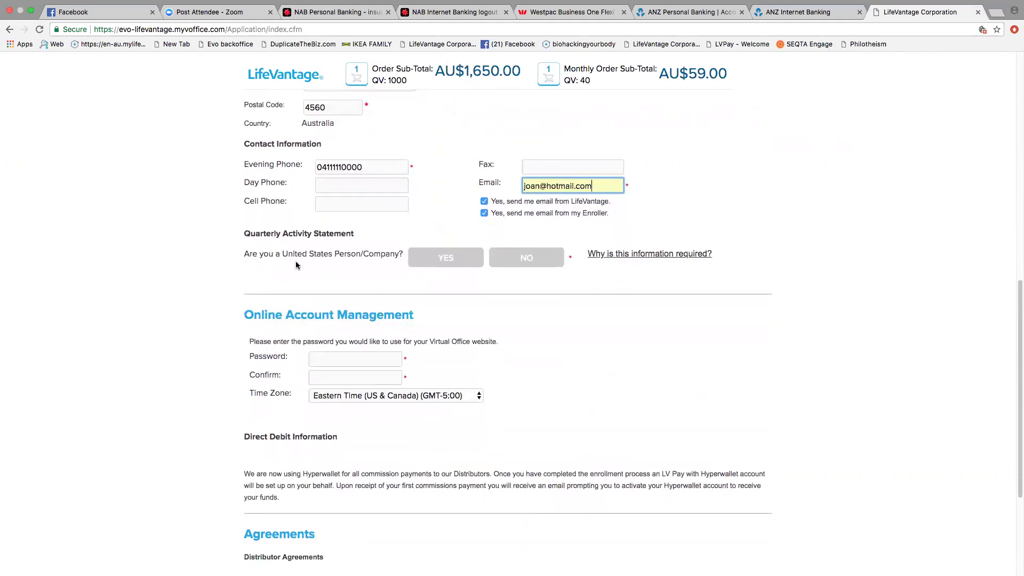
click(532, 258)
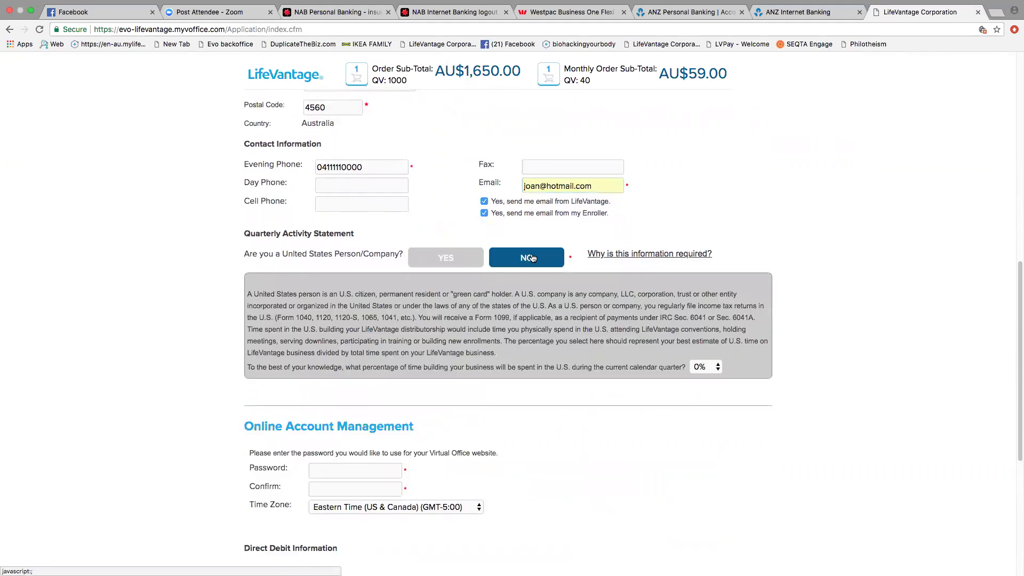
Step: Enter the account password and move to its confirmation field
scroll(286, 285, down, 3)
click(343, 318)
text(a)
key(Tab)
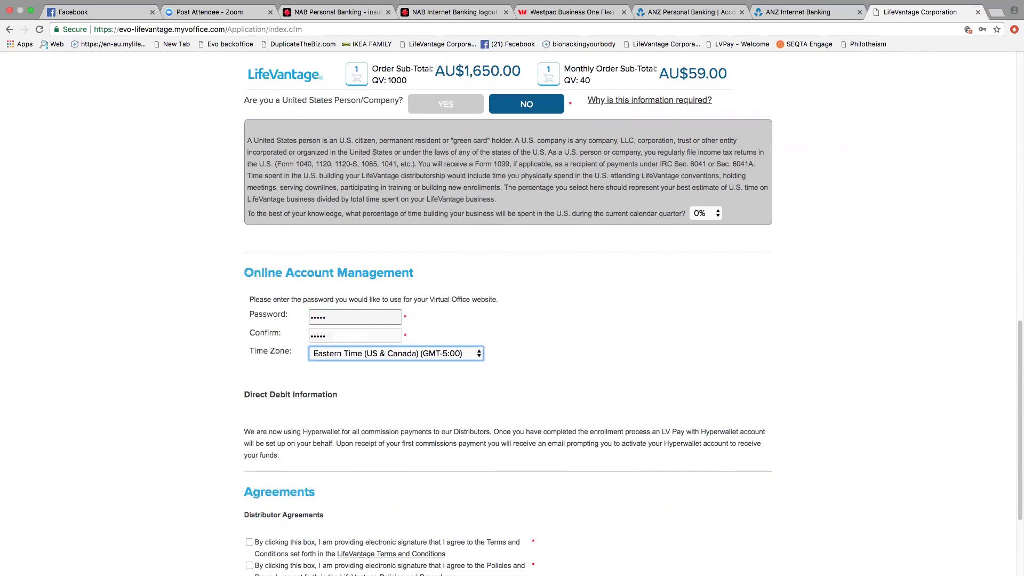
Step: Set time zone to Australia Queensland, accept all three agreements and continue to payment
scroll(288, 342, down, 4)
click(423, 214)
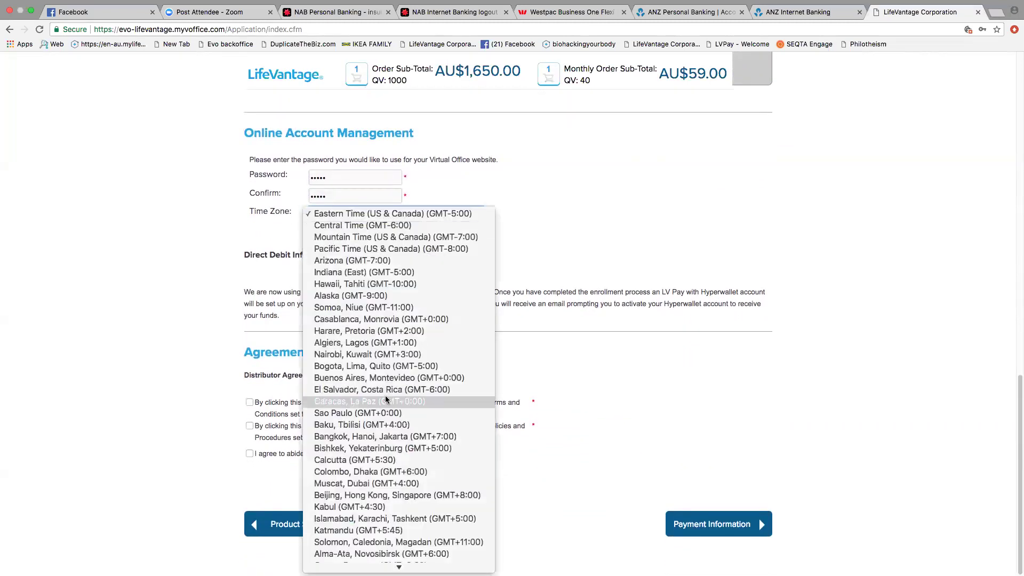
scroll(385, 395, down, 5)
click(368, 423)
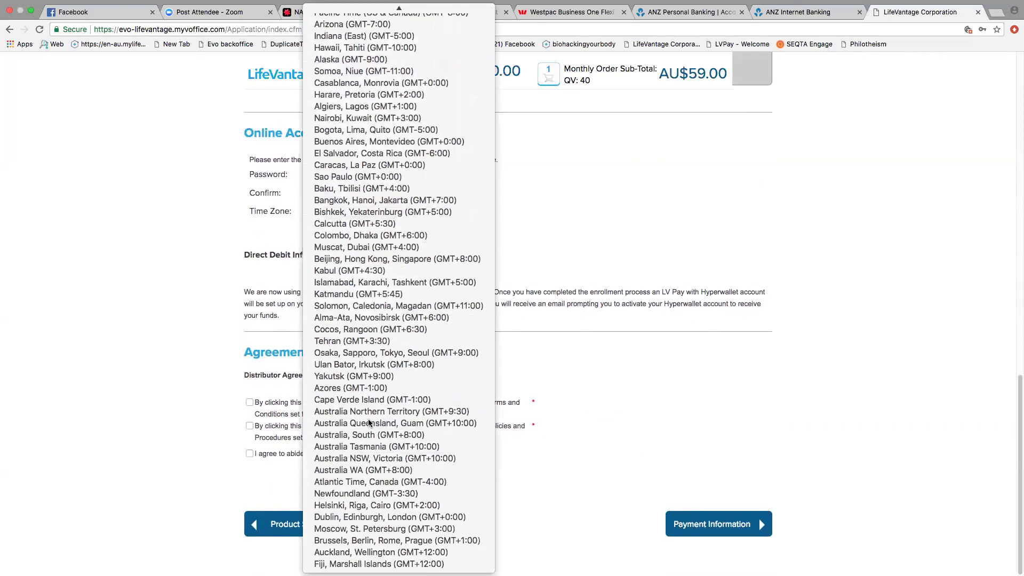
click(250, 403)
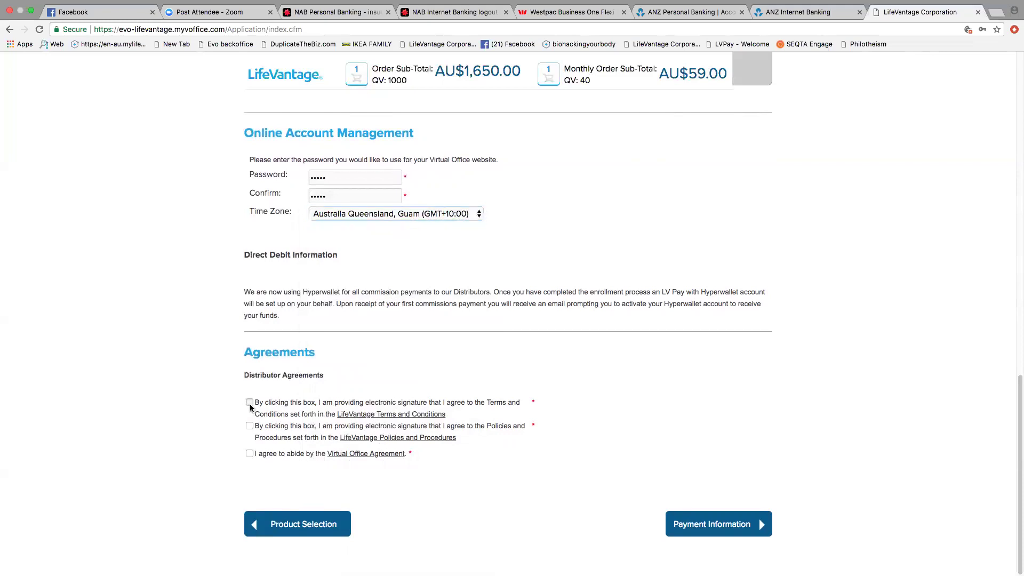
click(249, 426)
click(250, 455)
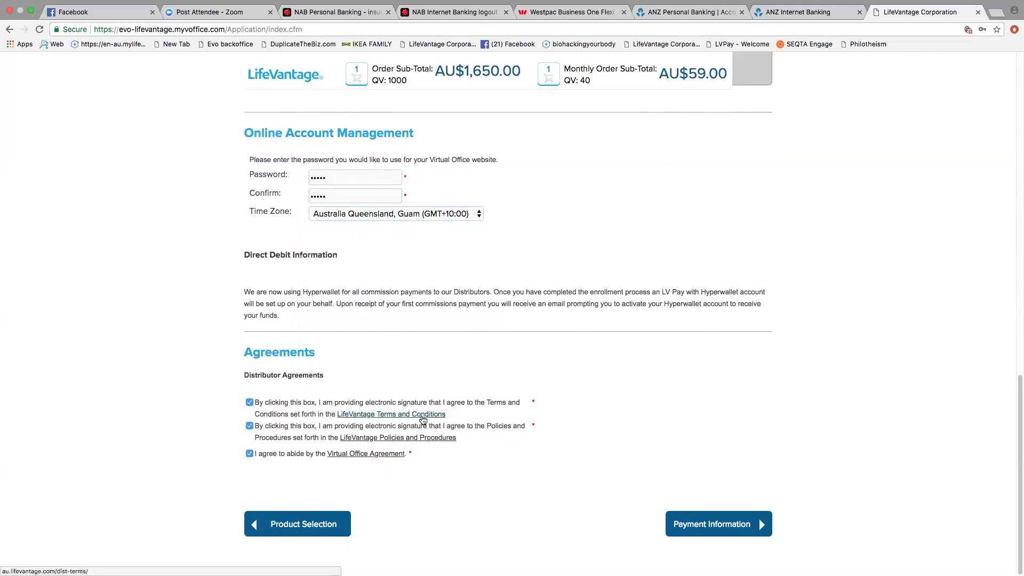
click(714, 530)
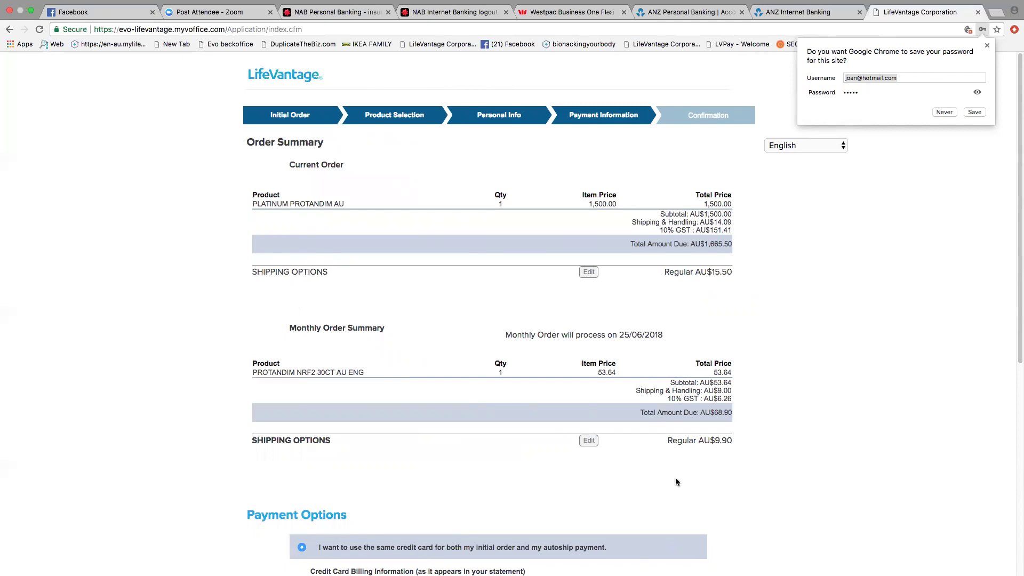
Step: Enter the cardholder's first and last name and continue to the credit card page
scroll(582, 428, down, 6)
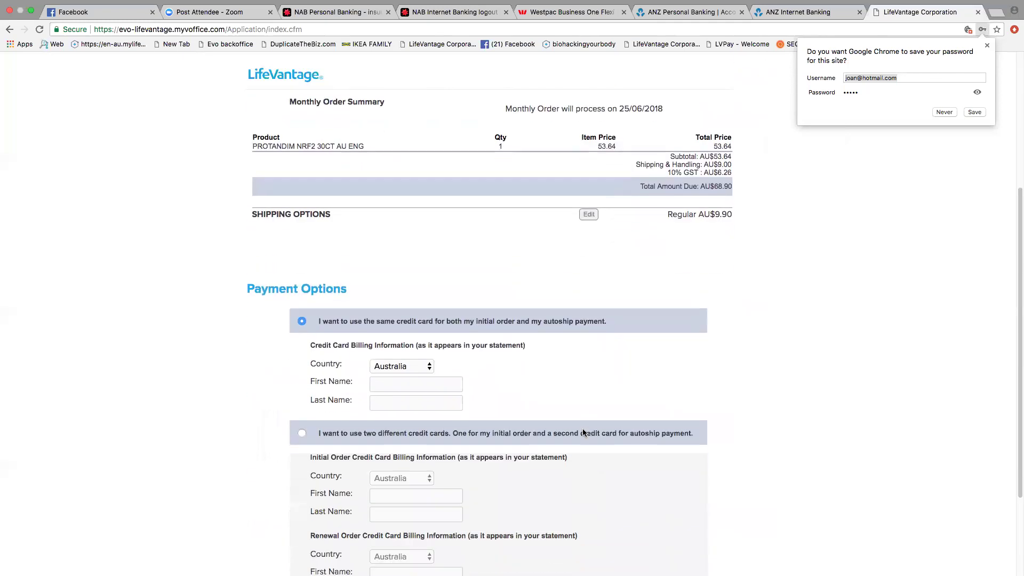
click(380, 313)
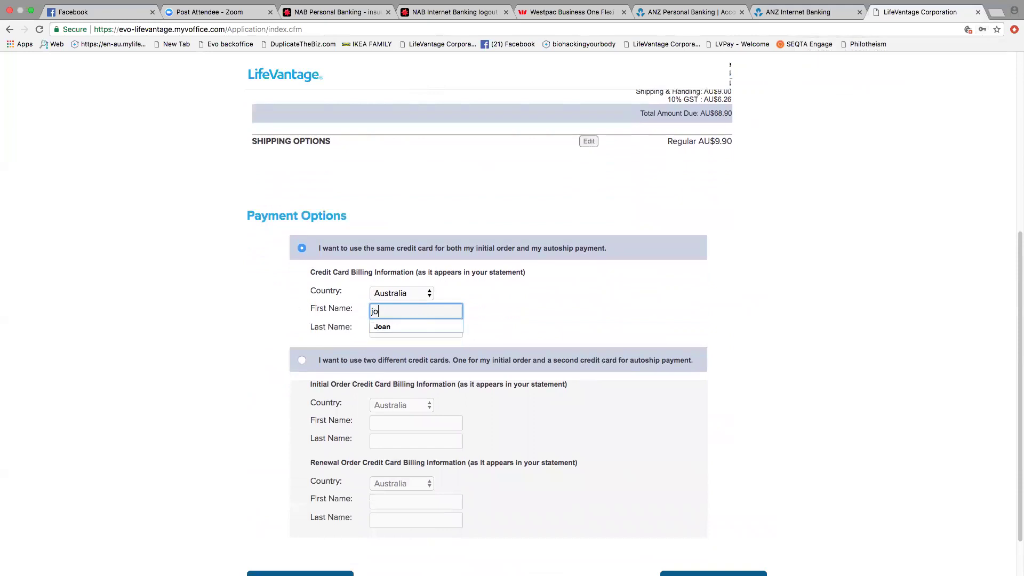
key(Tab)
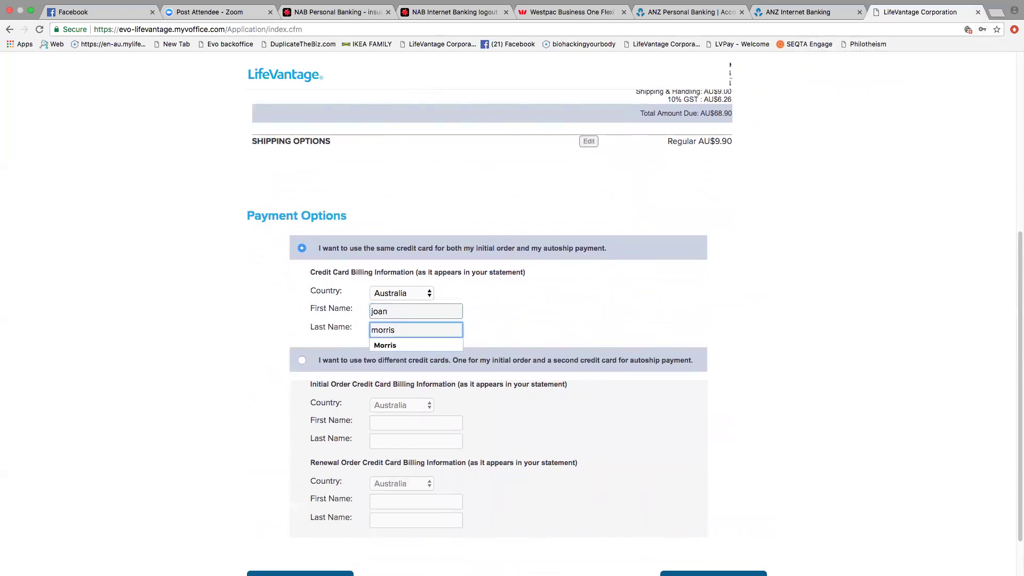
scroll(701, 531, down, 2)
click(702, 530)
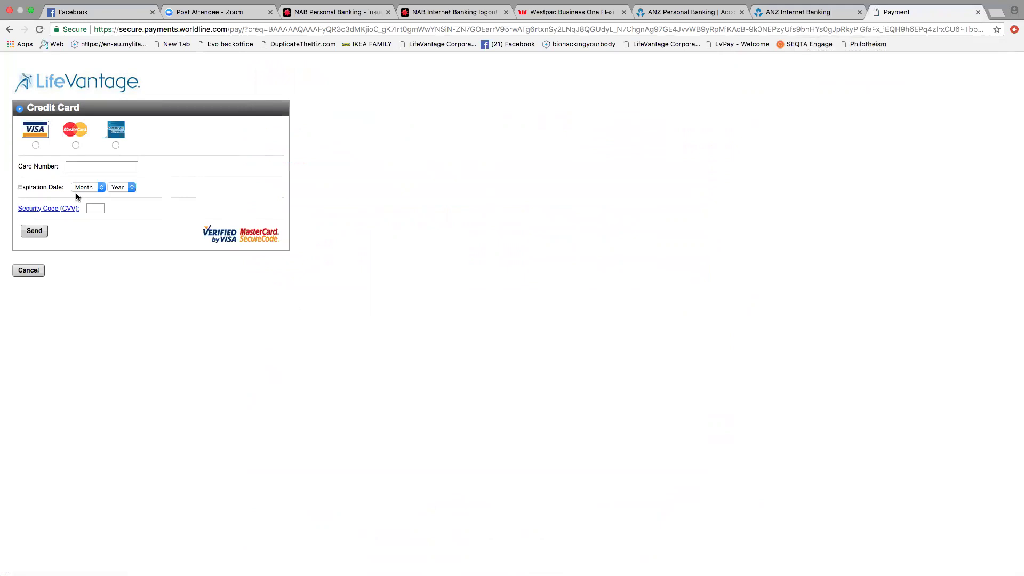
Step: Go back six pages to the LifeVantage Australia shop homepage
click(9, 31)
click(9, 30)
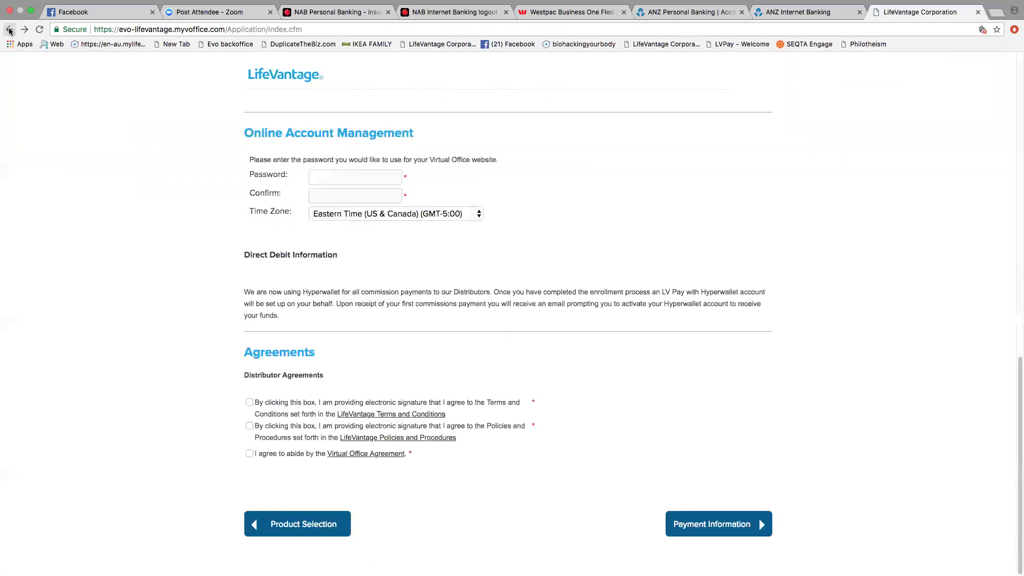
click(9, 30)
click(9, 31)
click(9, 30)
click(9, 30)
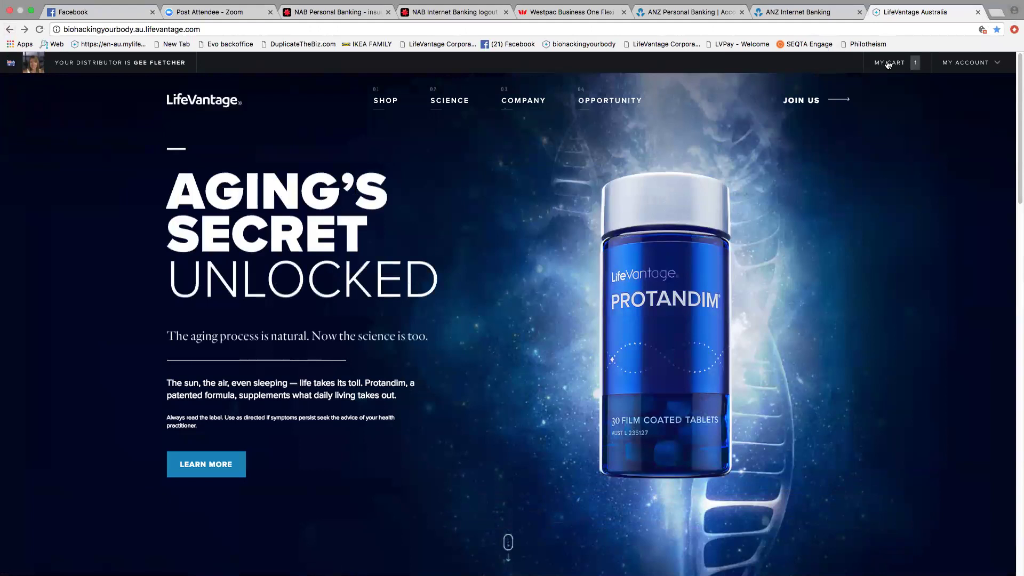
Step: Review the cart's single Protandim item and proceed to checkout
click(887, 64)
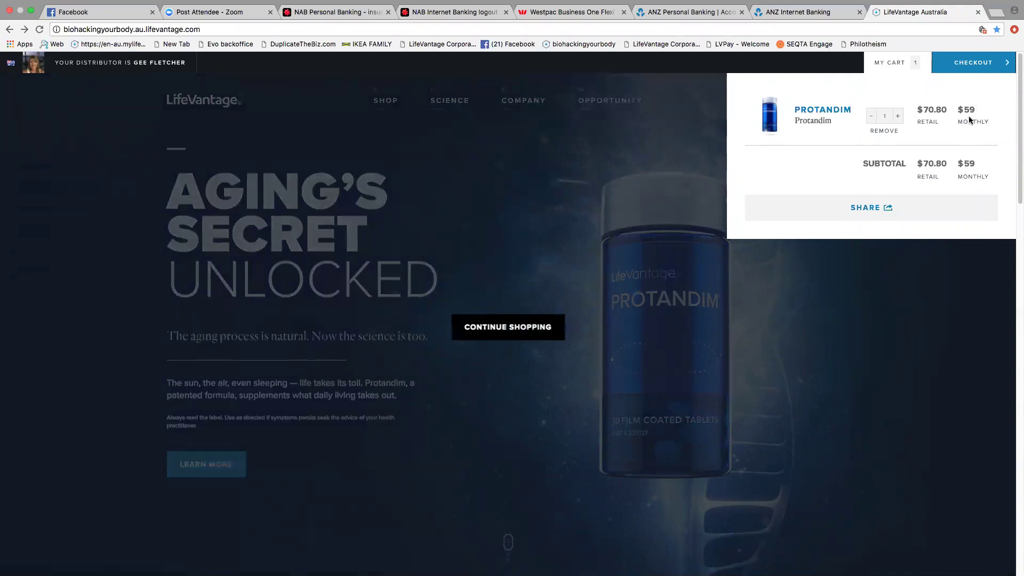
click(971, 64)
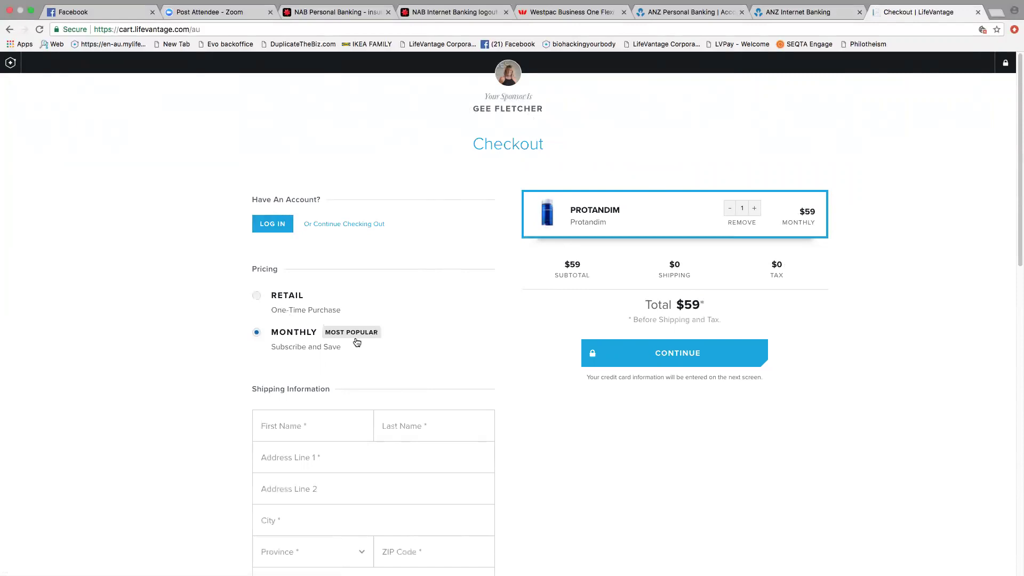
Step: Switch Protandim to retail pricing and back to Monthly, then open the monthly shipping date list
scroll(357, 342, down, 1)
click(256, 270)
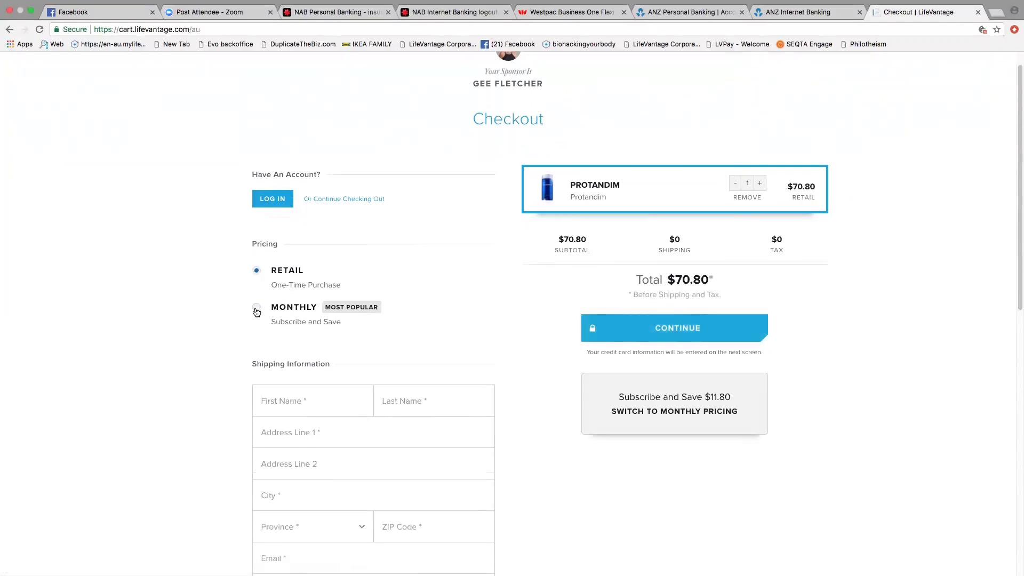
click(257, 310)
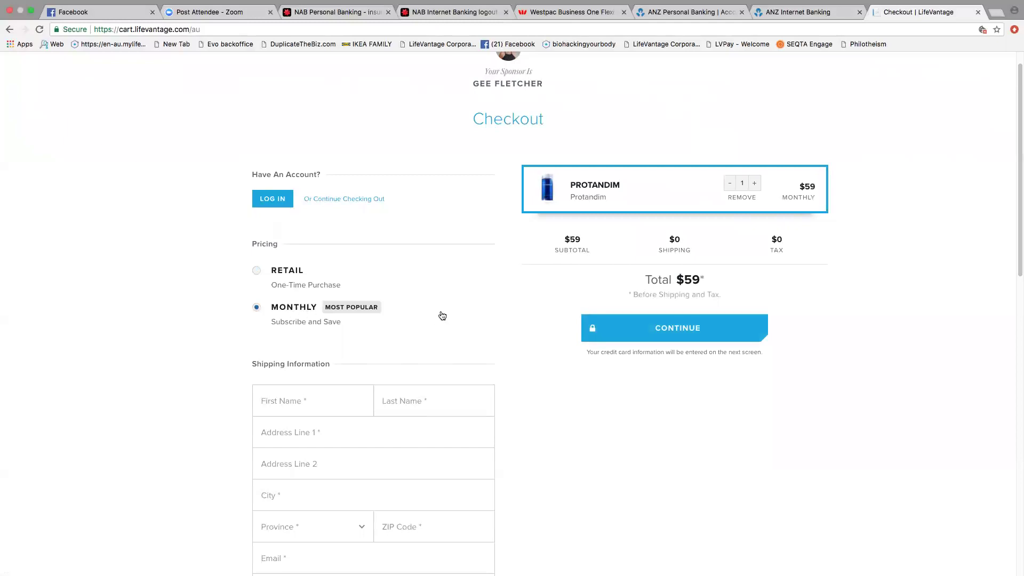
scroll(442, 315, down, 3)
scroll(442, 316, down, 1)
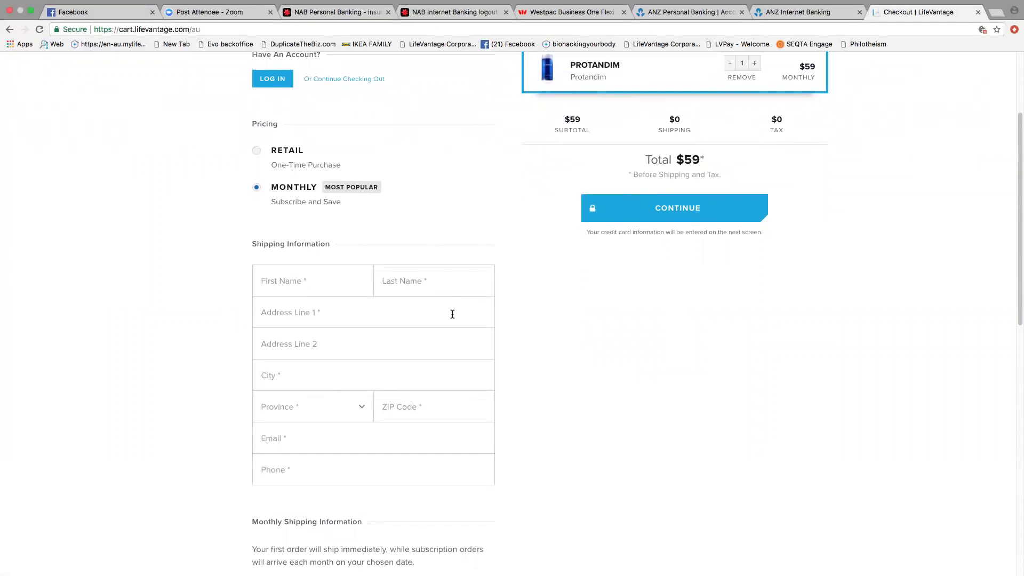
scroll(350, 420, down, 10)
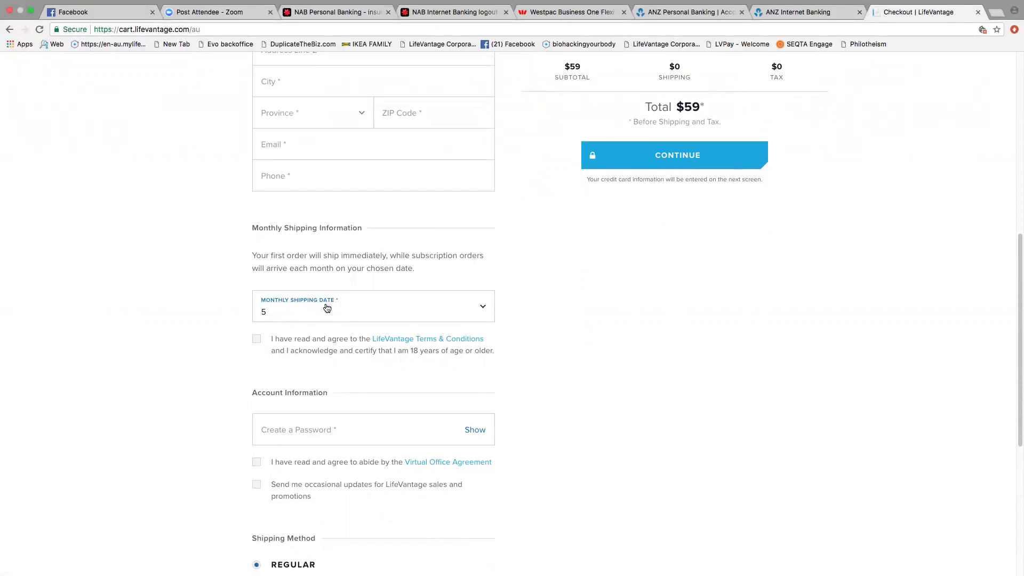
scroll(327, 308, up, 12)
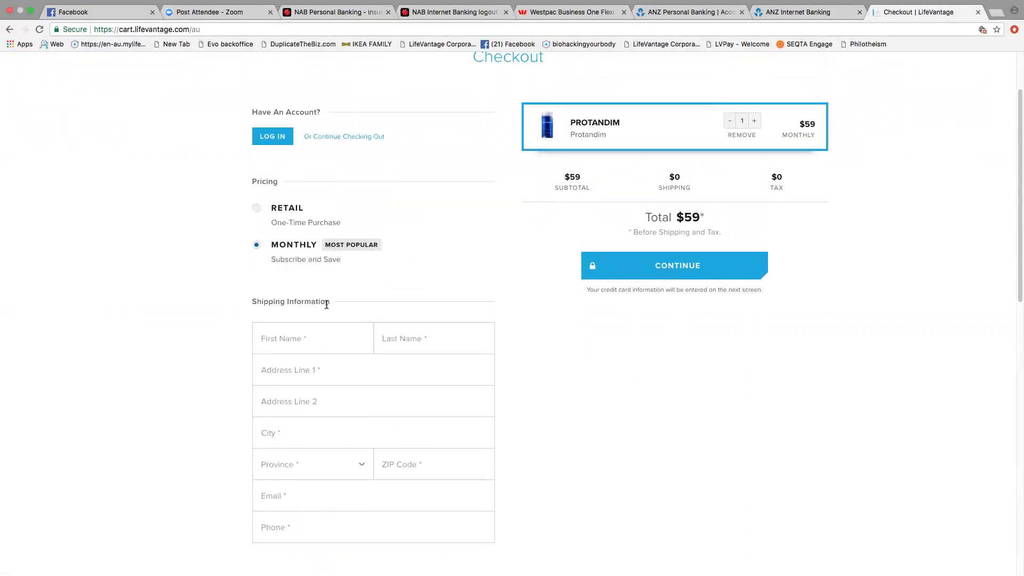
scroll(345, 294, down, 9)
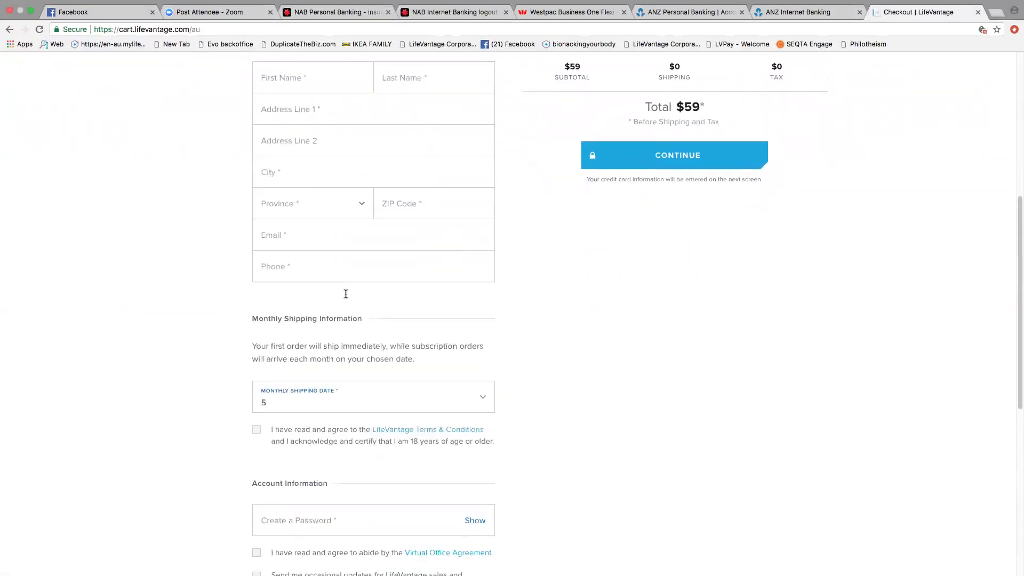
scroll(346, 294, down, 2)
click(482, 337)
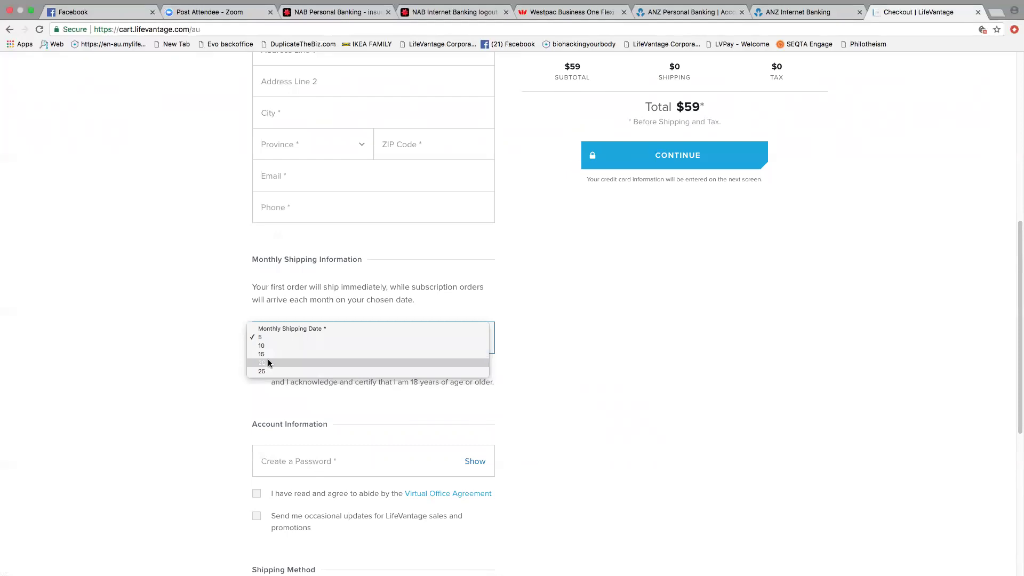
Step: Set the monthly shipping date to 20, leave the terms unticked, and try continuing
click(268, 363)
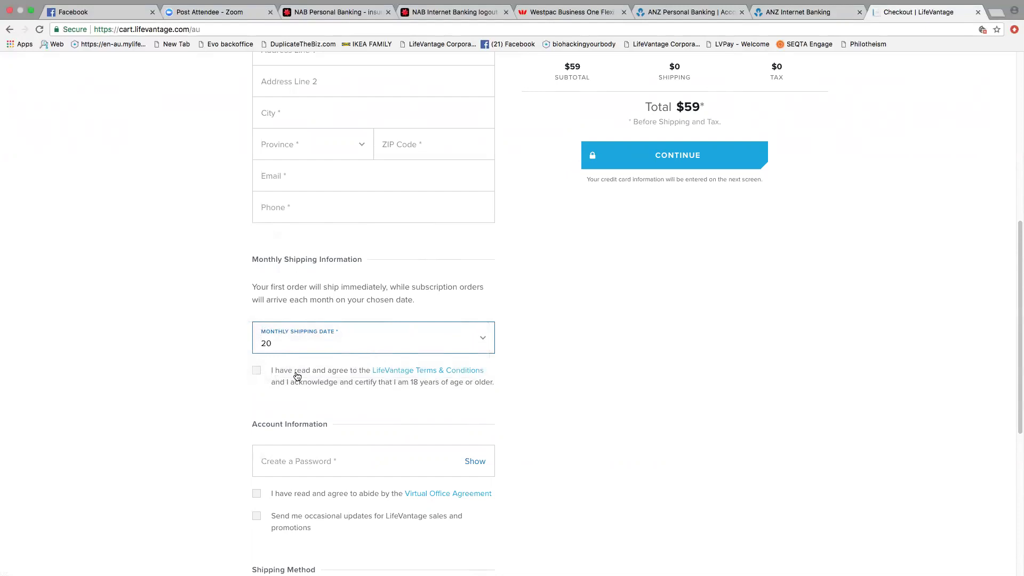
click(257, 377)
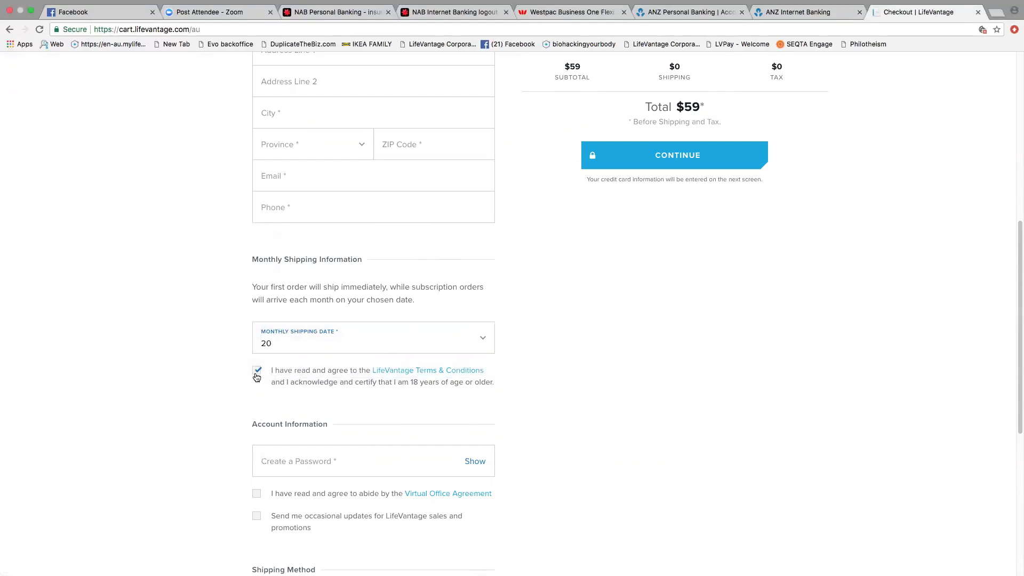
click(257, 375)
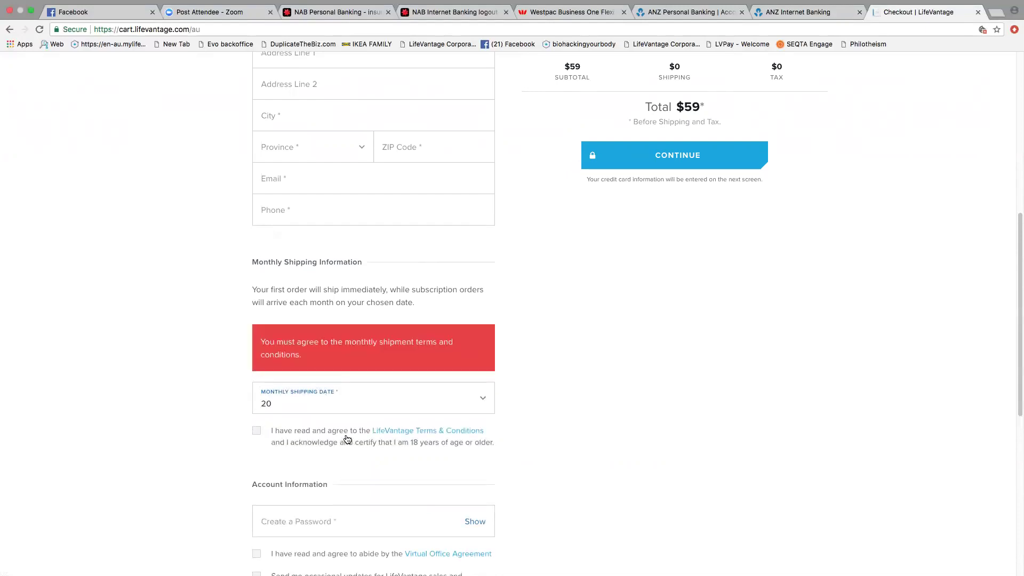
scroll(345, 437, down, 5)
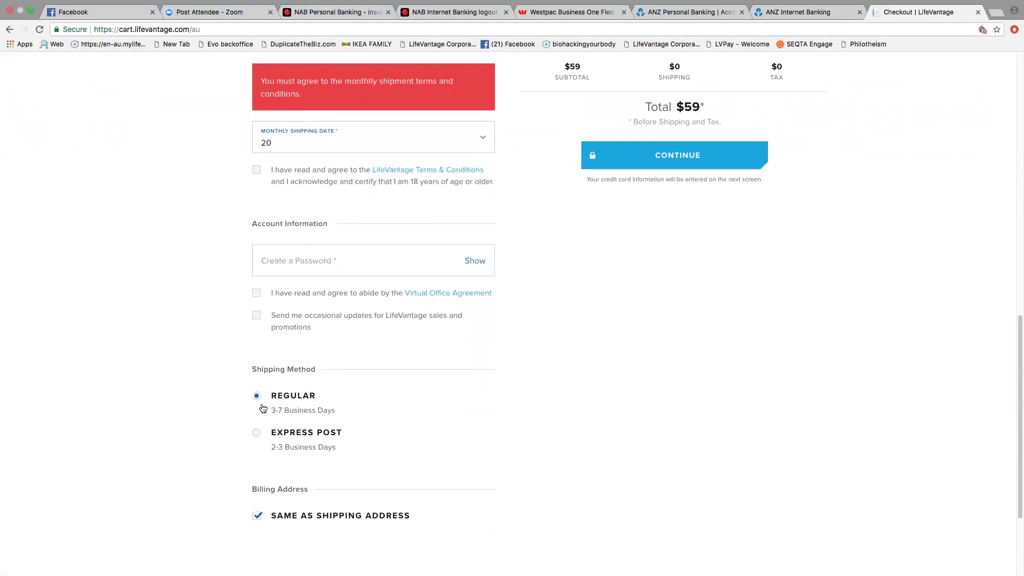
click(669, 156)
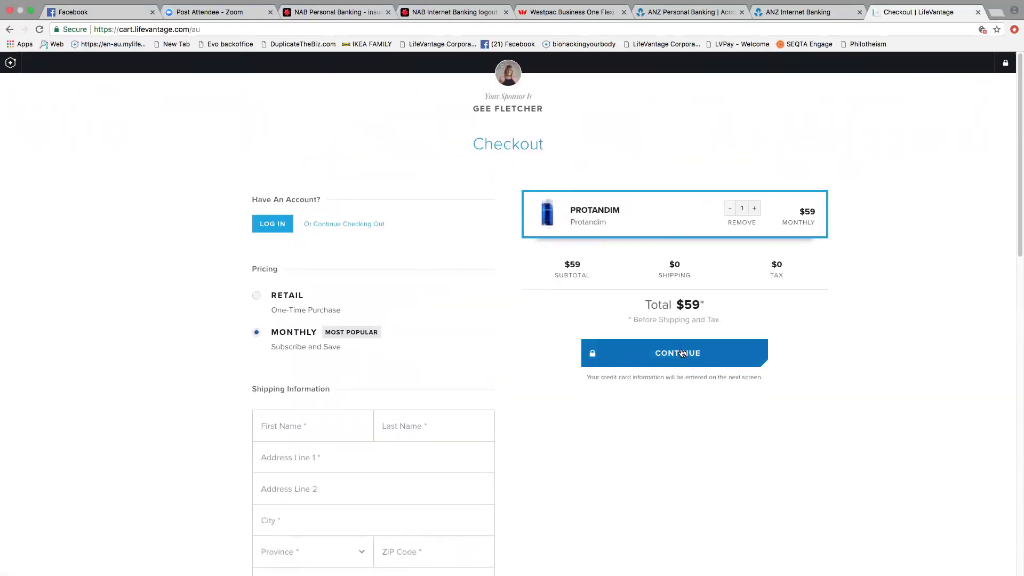
Step: Back in the LifeVantage shop, copy the monthly Protandim cart's share link from the cart panel
click(9, 32)
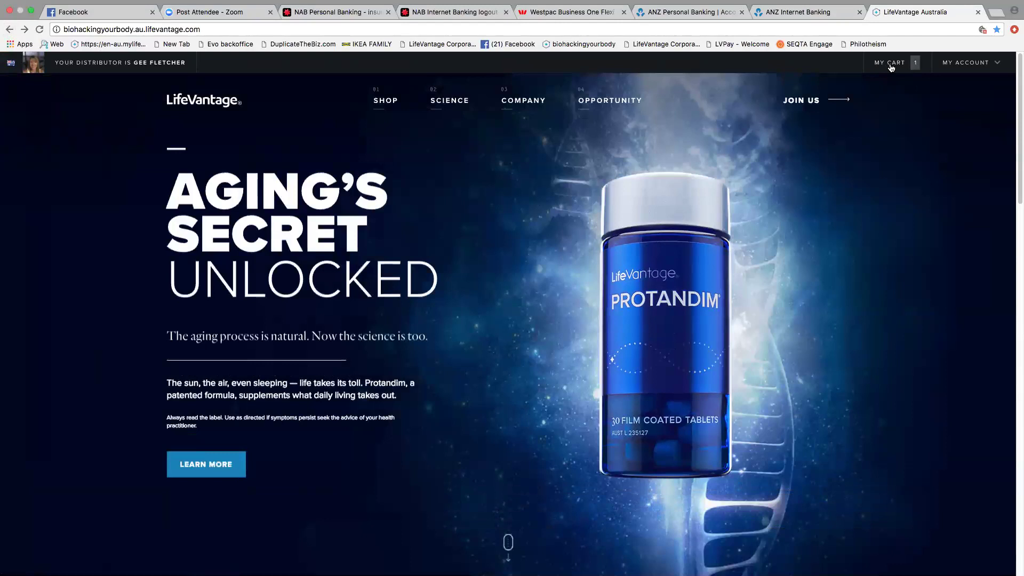
click(890, 65)
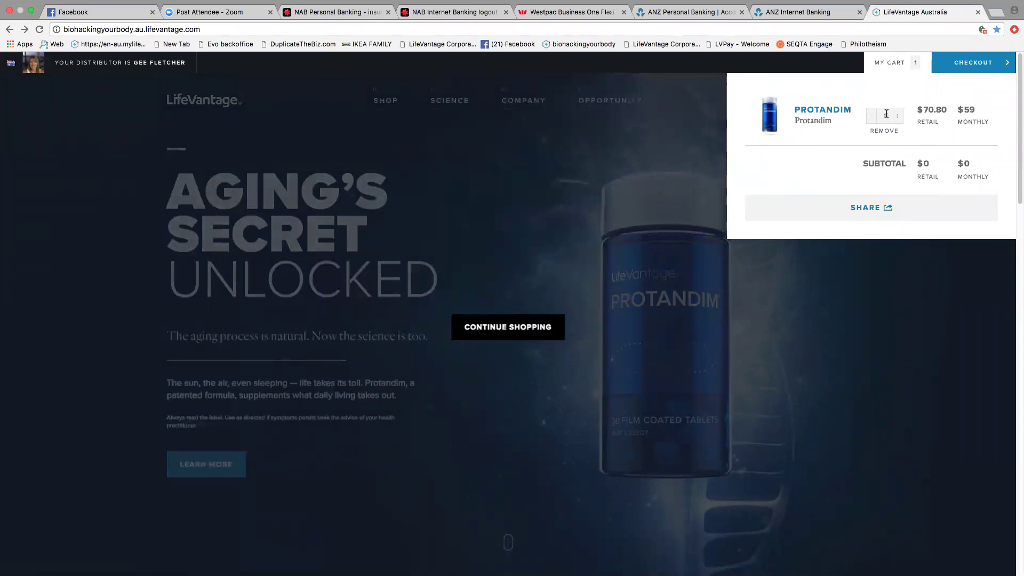
click(892, 65)
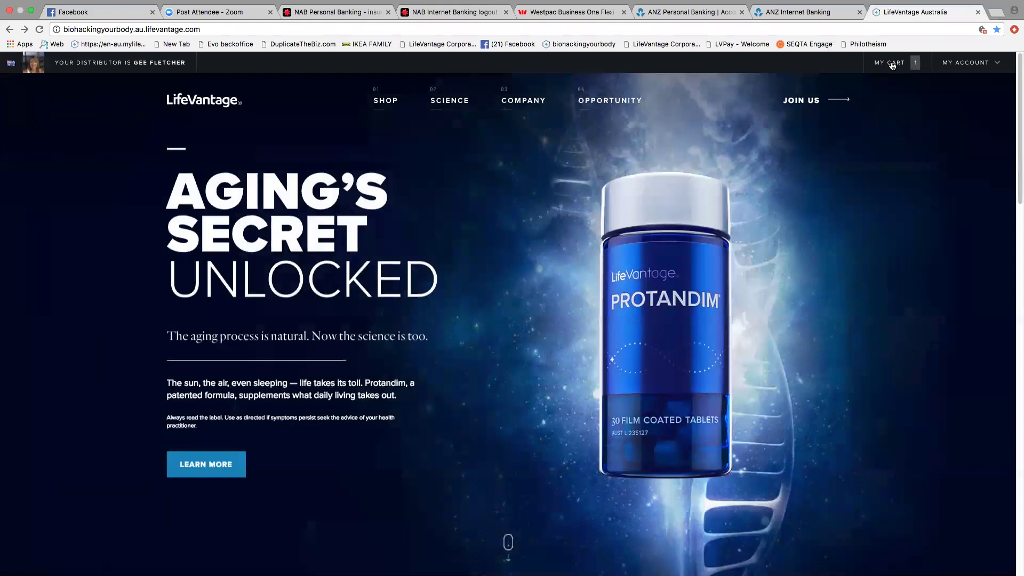
click(892, 65)
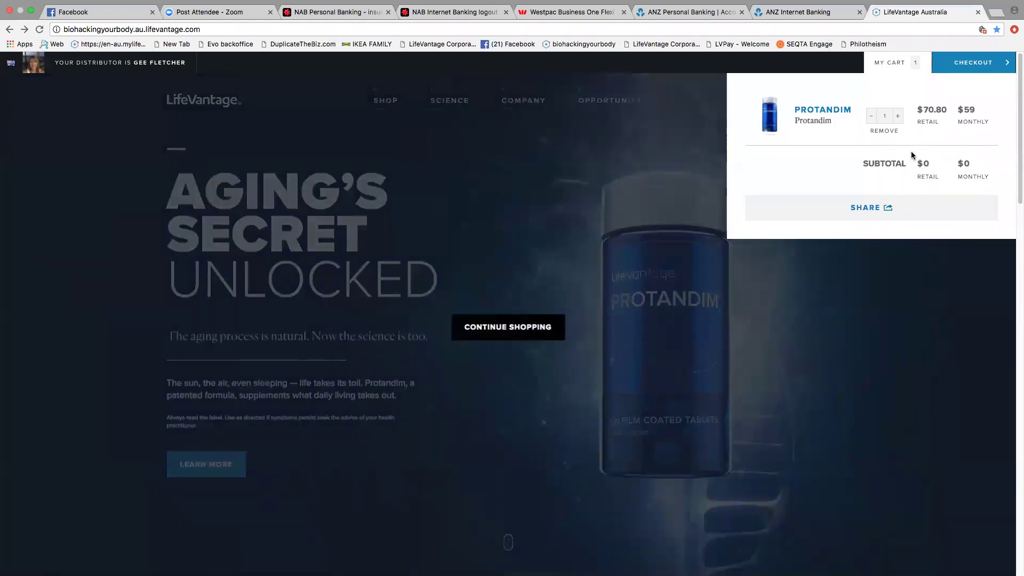
click(869, 210)
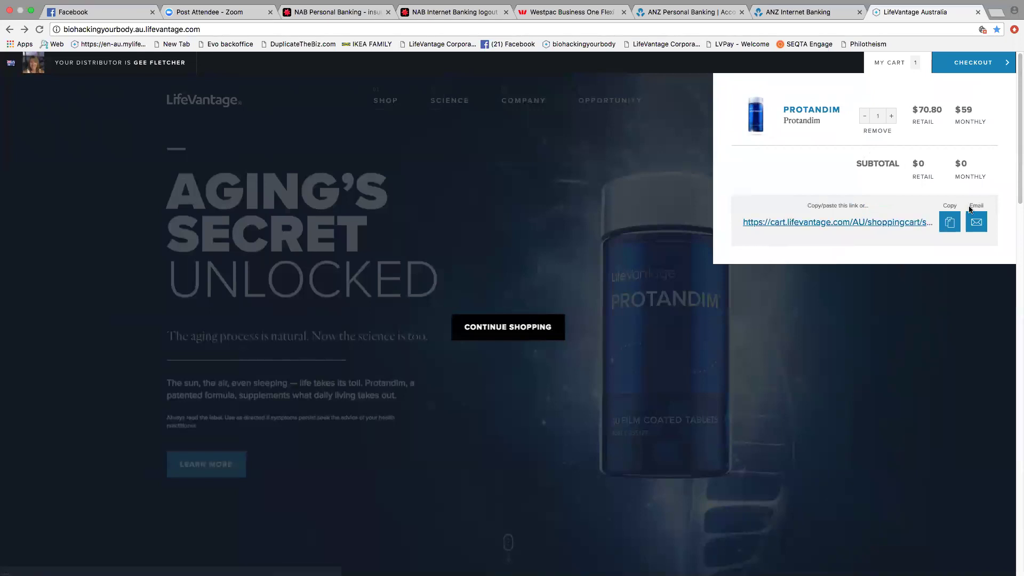
click(951, 223)
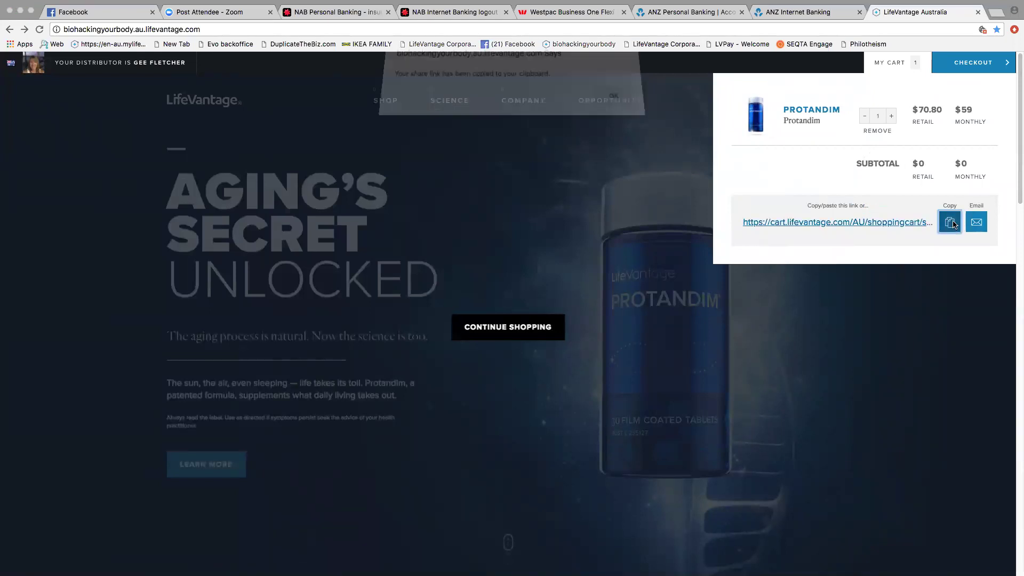
click(615, 105)
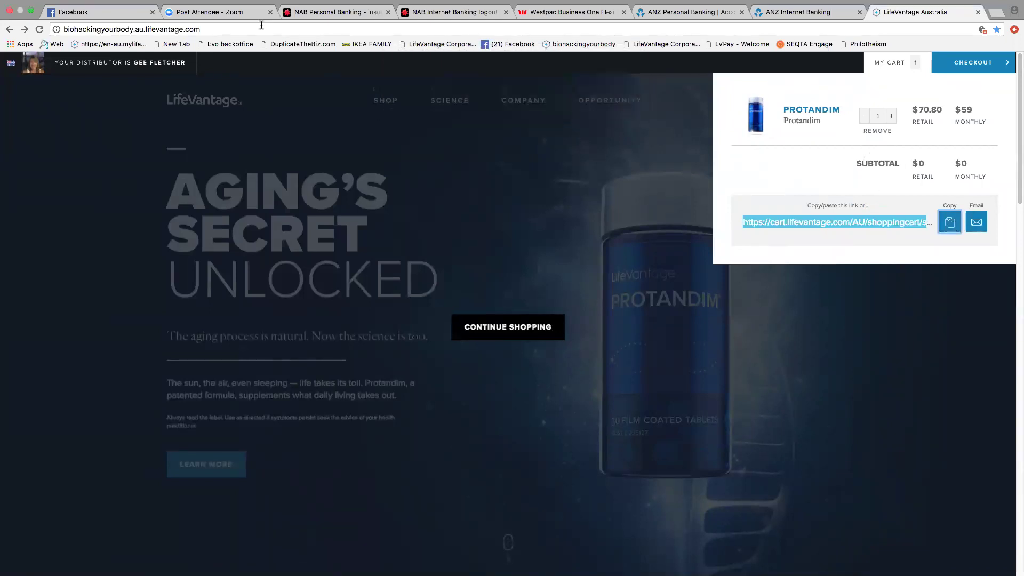
key(super+1)
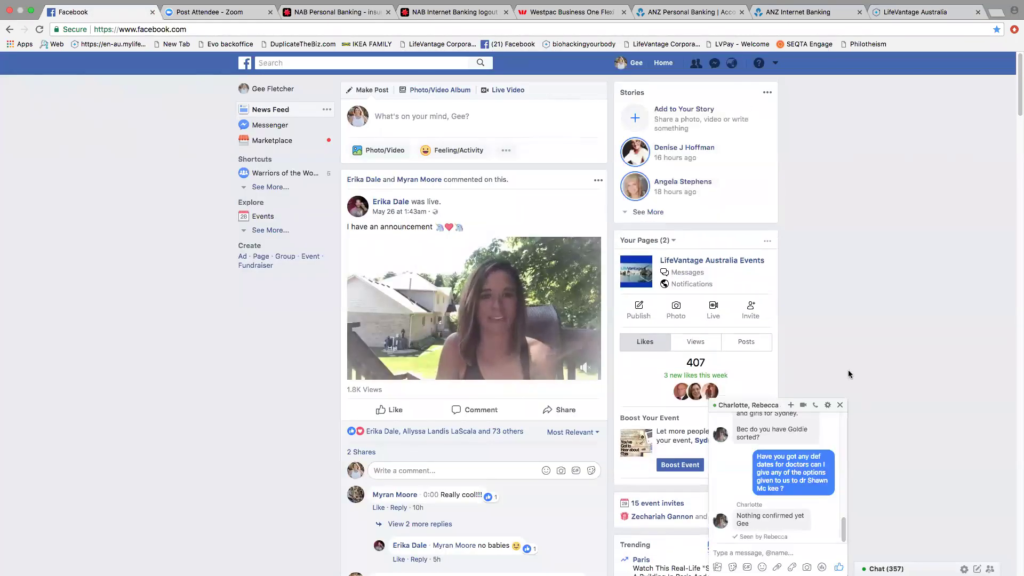
Step: Open the Protandim cart link shared in a Facebook Messenger conversation
click(840, 405)
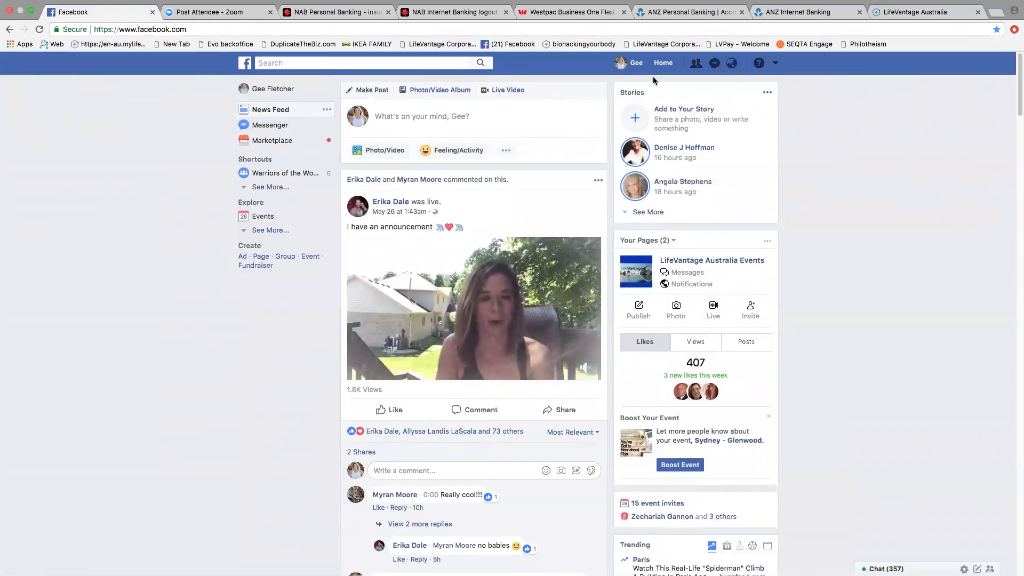
click(715, 63)
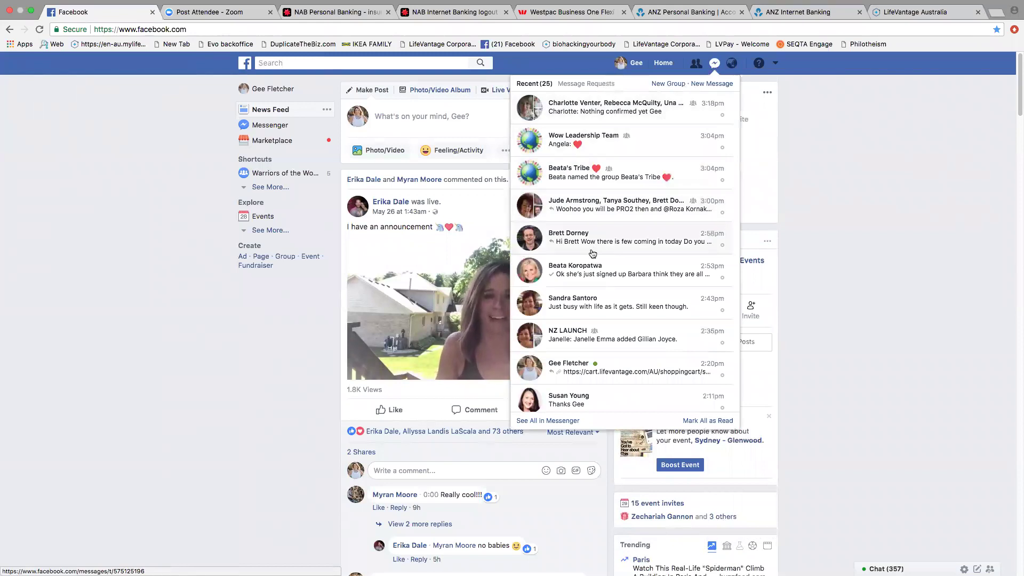
click(620, 363)
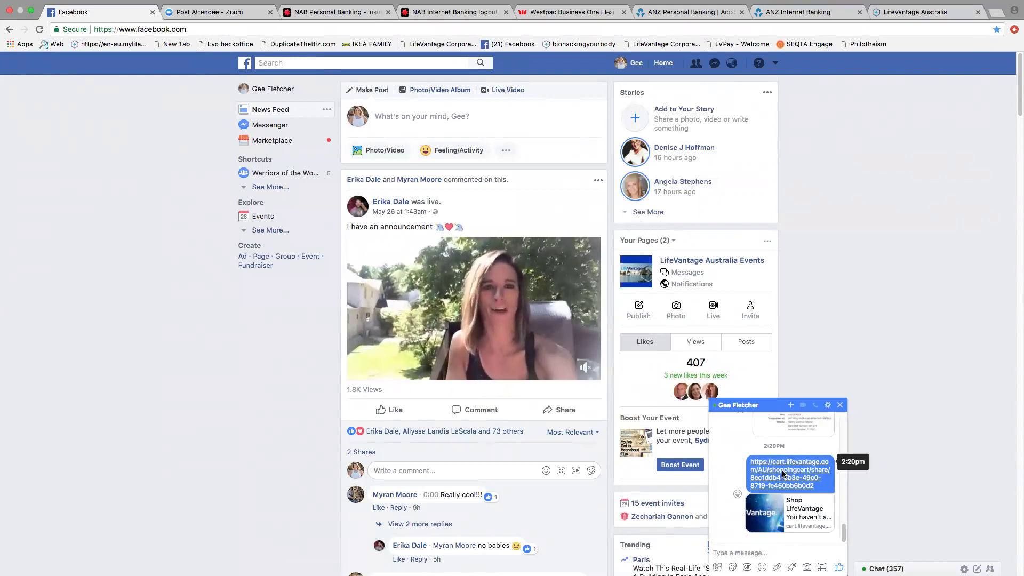
click(781, 476)
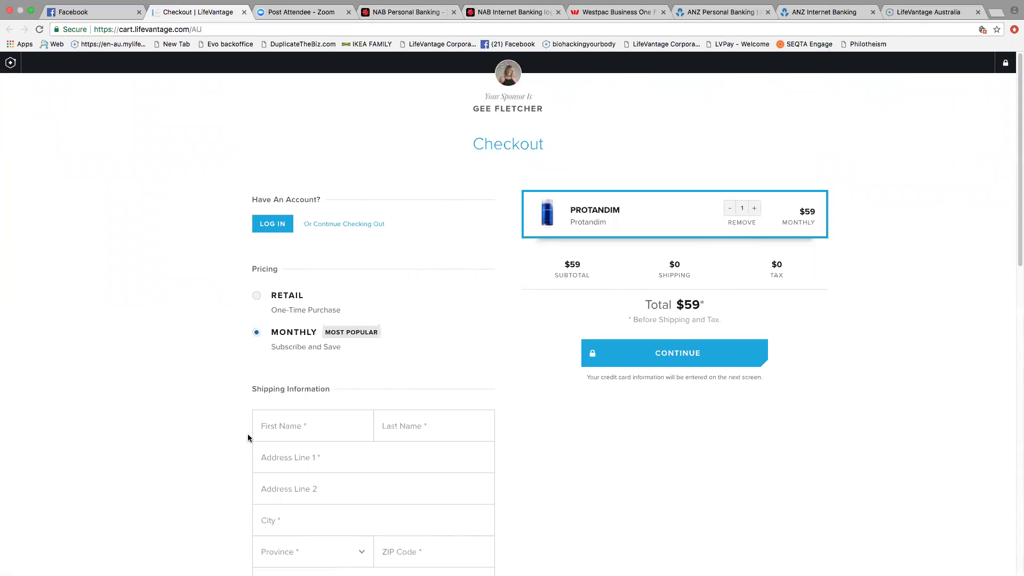
Step: Change the monthly shipping date from 25 to 20 on the checkout page
scroll(379, 485, down, 9)
scroll(380, 486, down, 1)
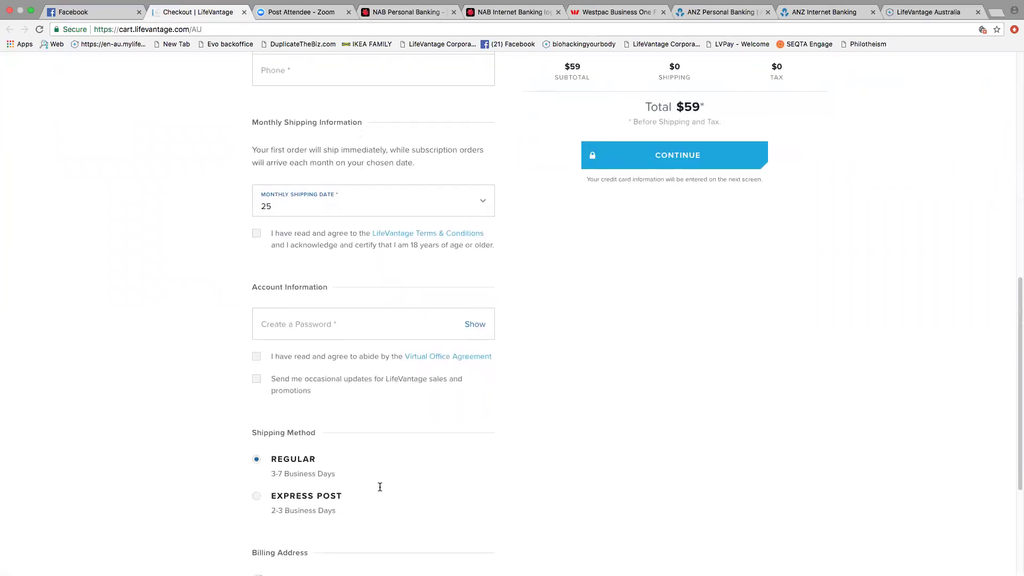
click(482, 201)
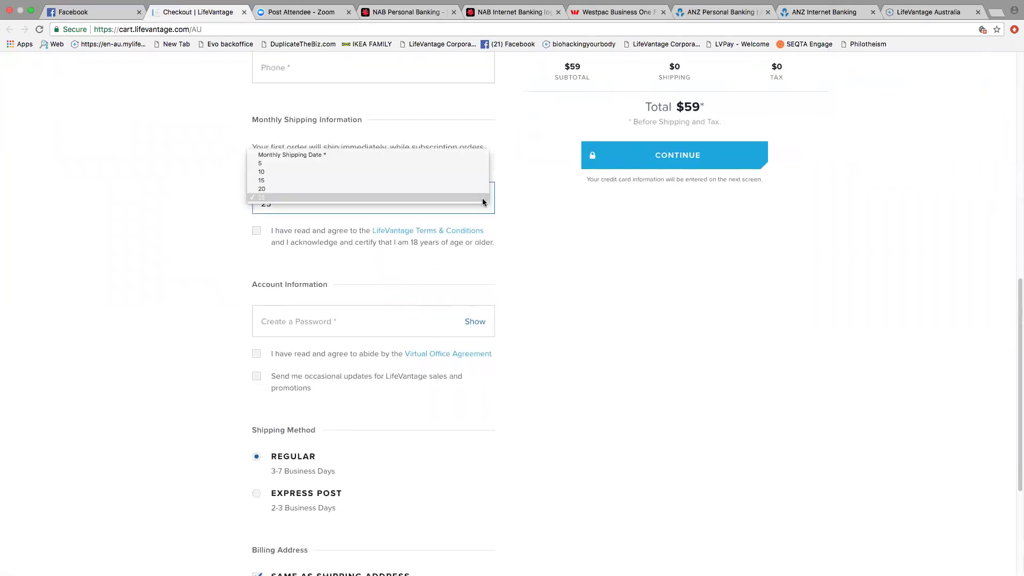
click(282, 189)
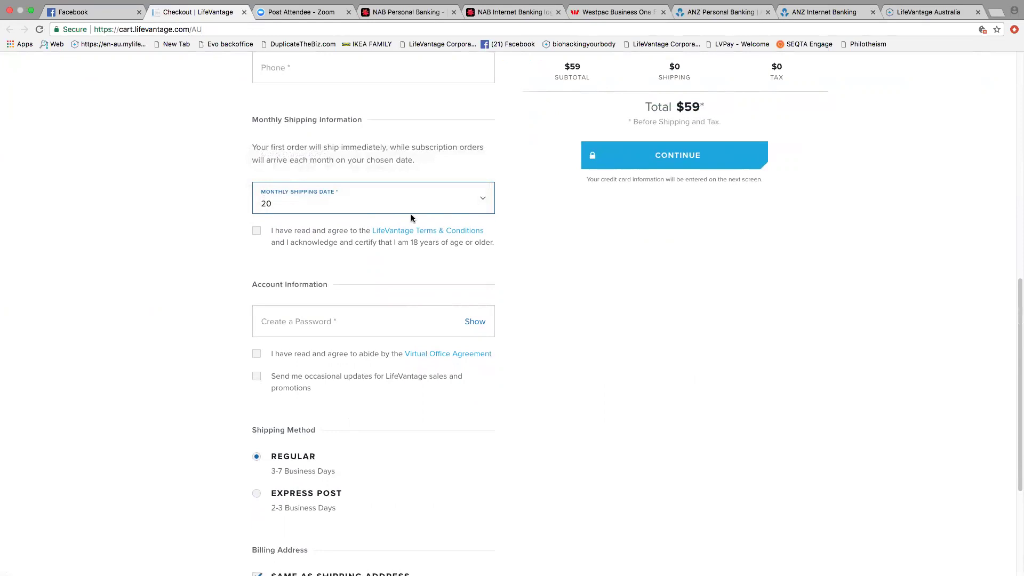
Step: Scroll back to the top and exit the browser's full-screen mode
scroll(408, 404, up, 9)
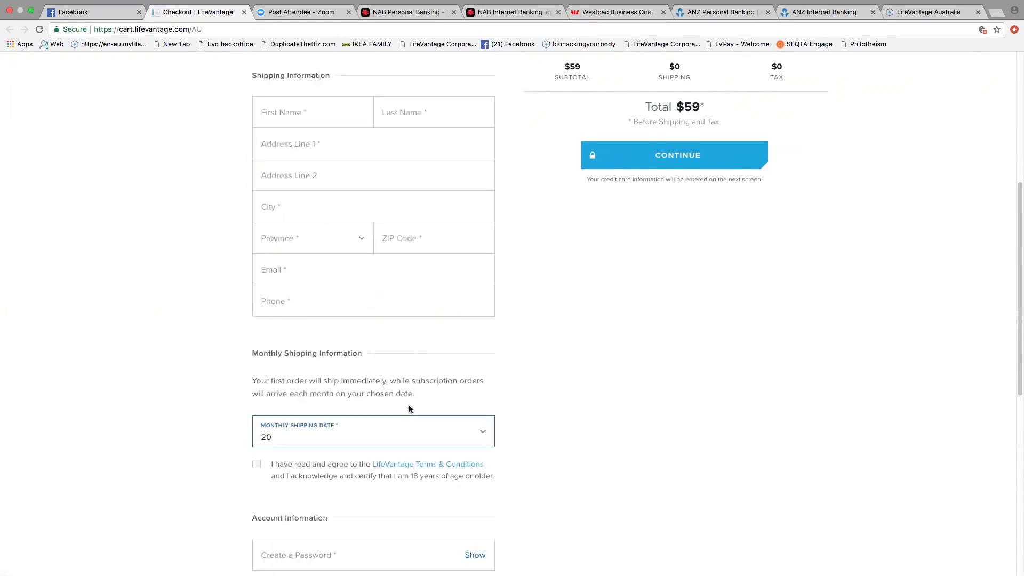
scroll(391, 252, up, 1)
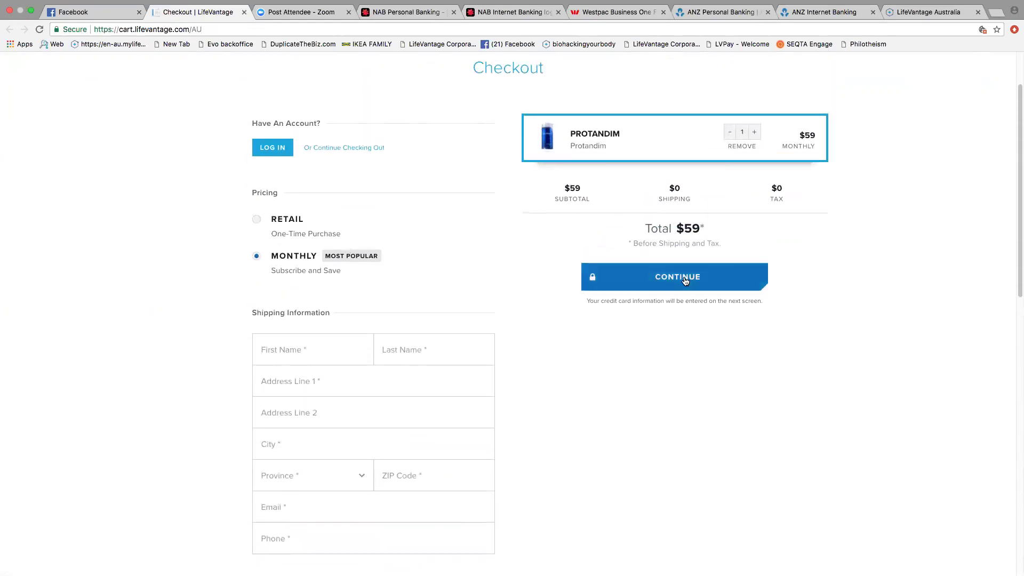
click(31, 12)
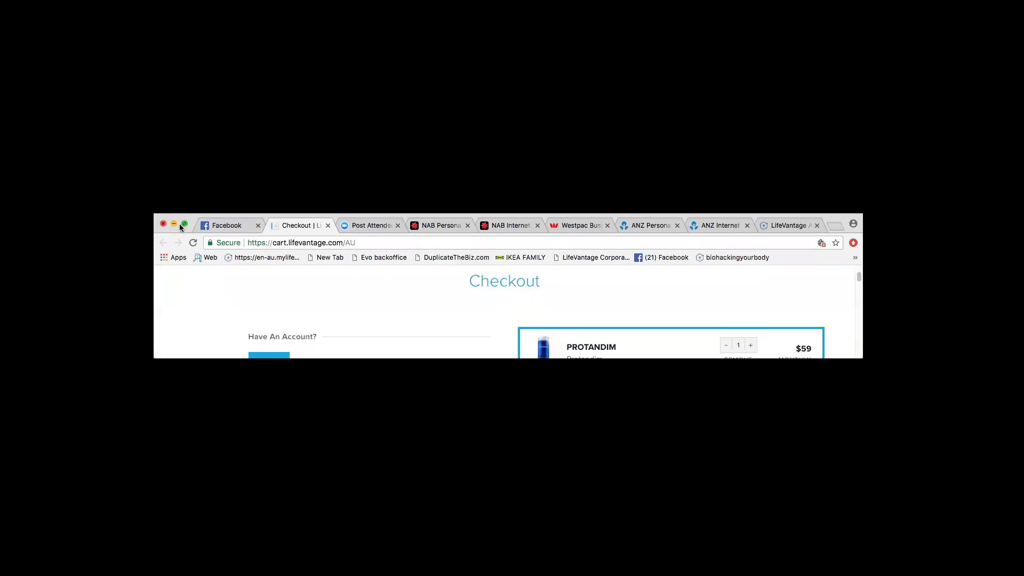